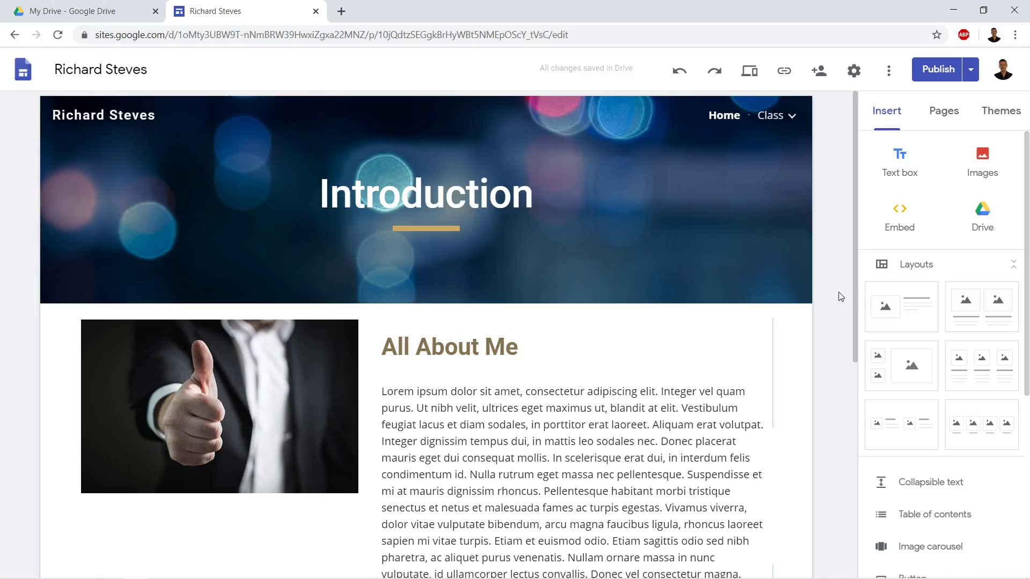
# Restore Chrome to a smaller window, move it left, shift the emulator right, and enlarge Chrome toward the phone
pyautogui.moveTo(730, 269)
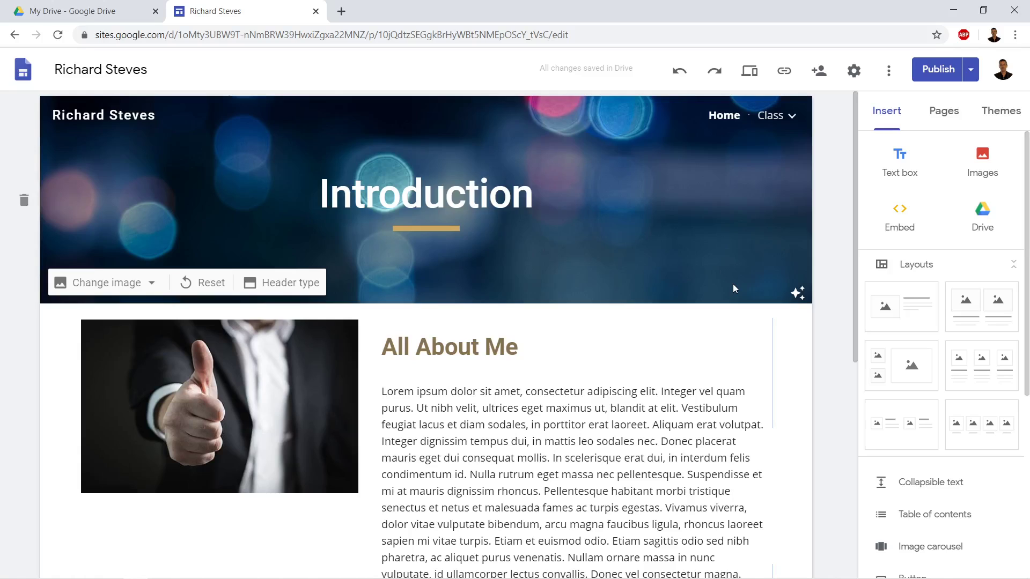
pyautogui.click(983, 10)
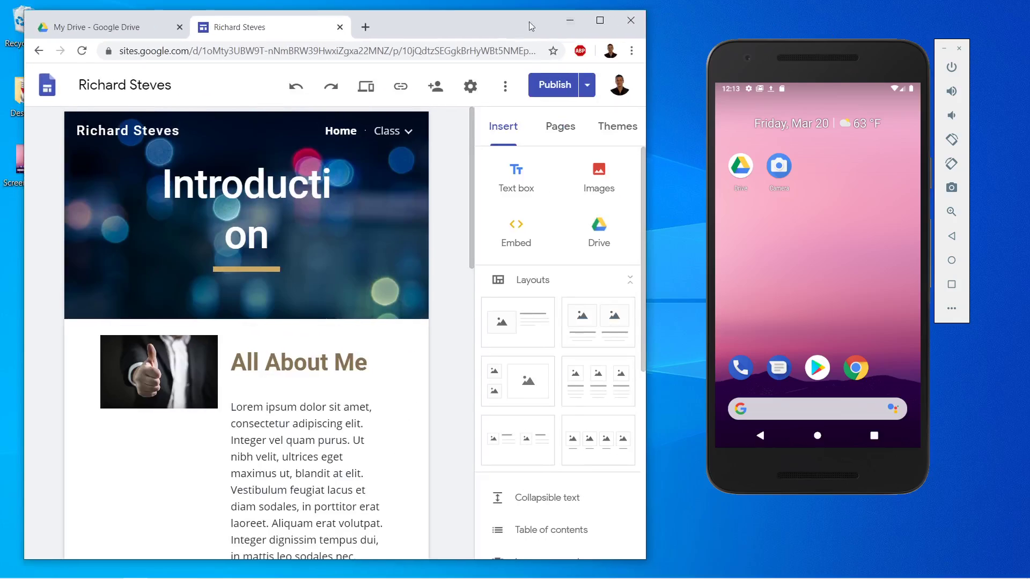
pyautogui.moveTo(520, 24); pyautogui.dragTo(504, 18)
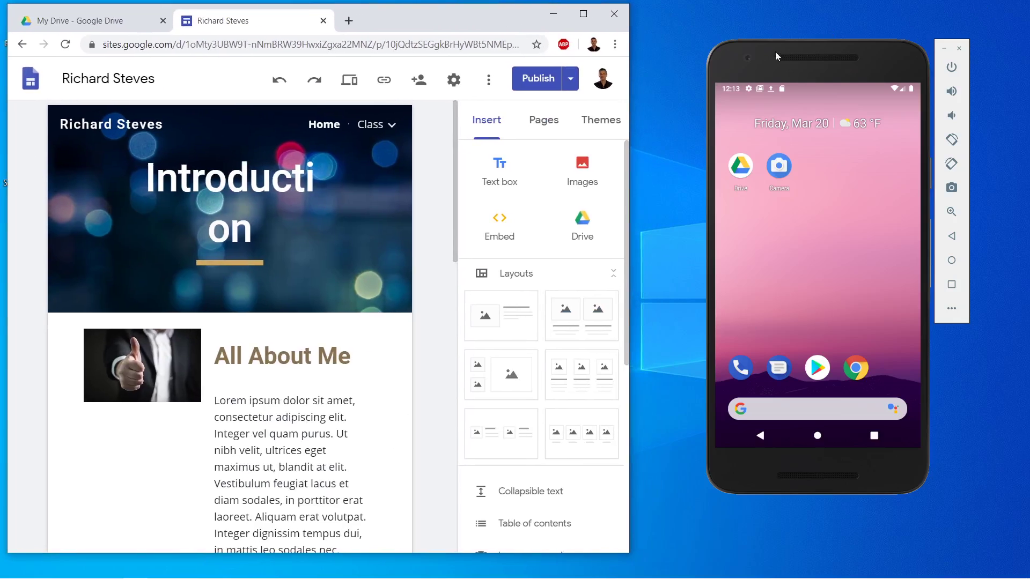
pyautogui.moveTo(771, 55); pyautogui.dragTo(802, 40)
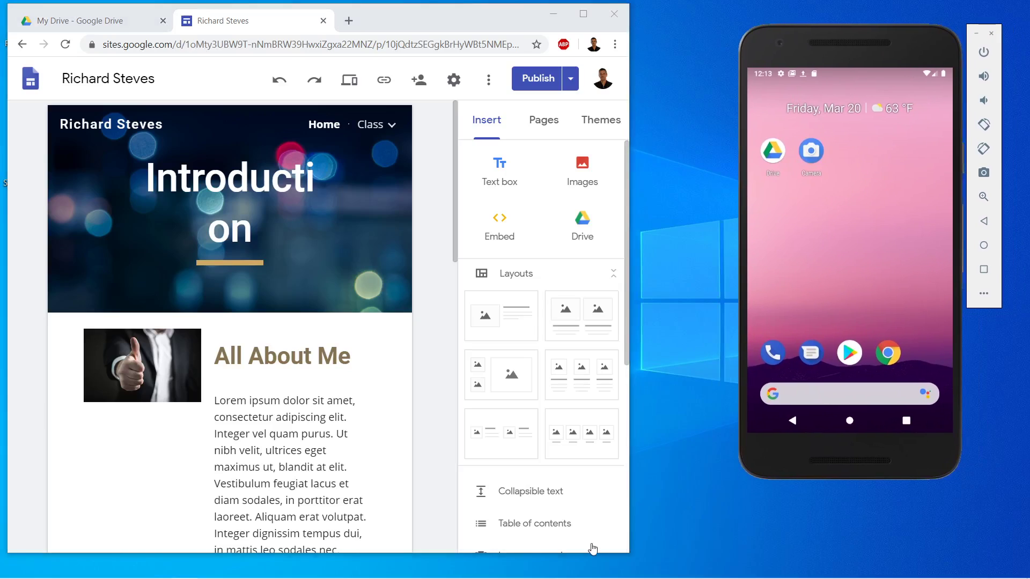
pyautogui.moveTo(630, 556); pyautogui.dragTo(715, 567)
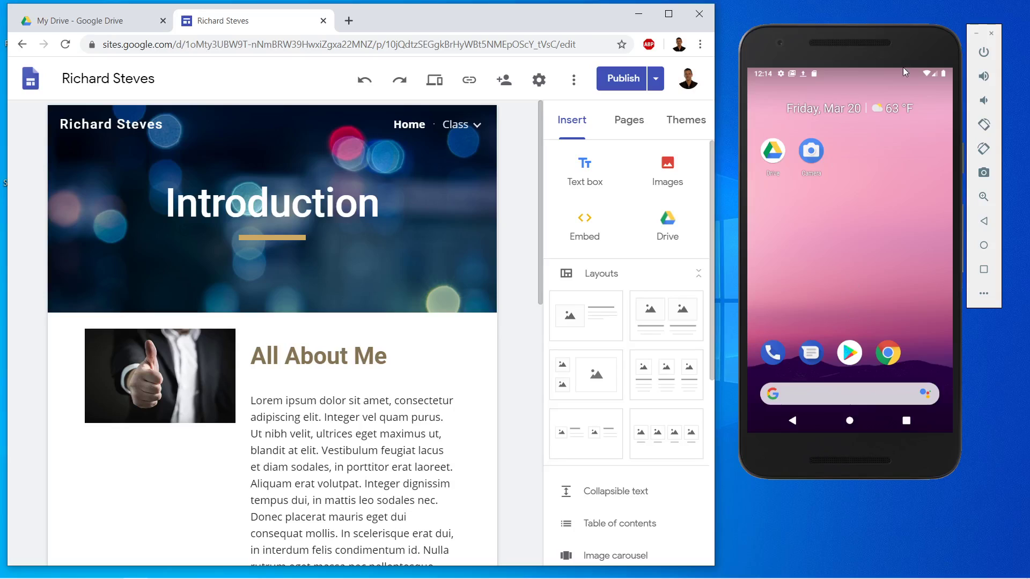
# Rotate the emulated phone to landscape, nudge it left, and launch the Camera app
pyautogui.click(987, 127)
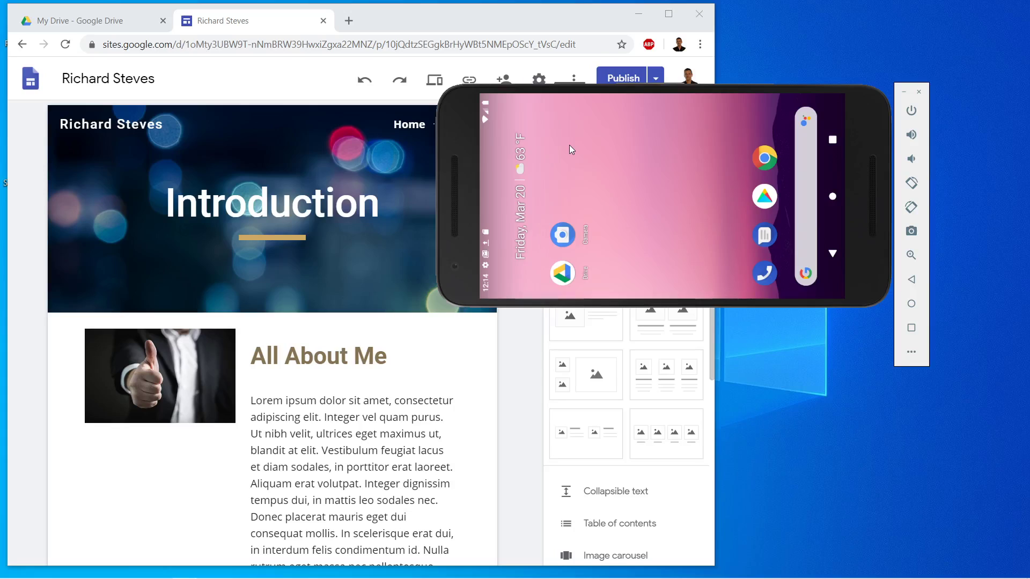
pyautogui.moveTo(466, 118); pyautogui.dragTo(439, 120)
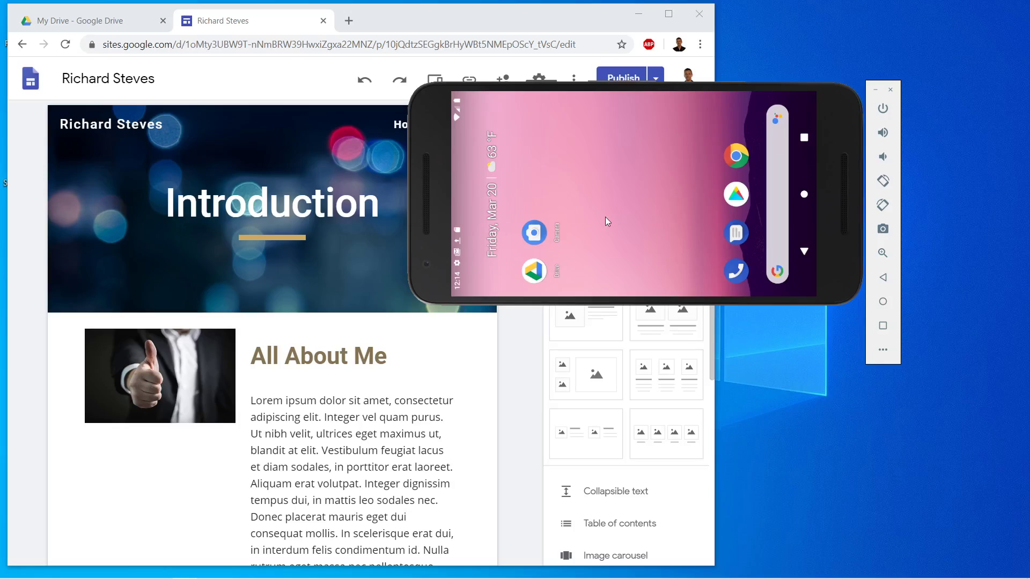
pyautogui.click(539, 231)
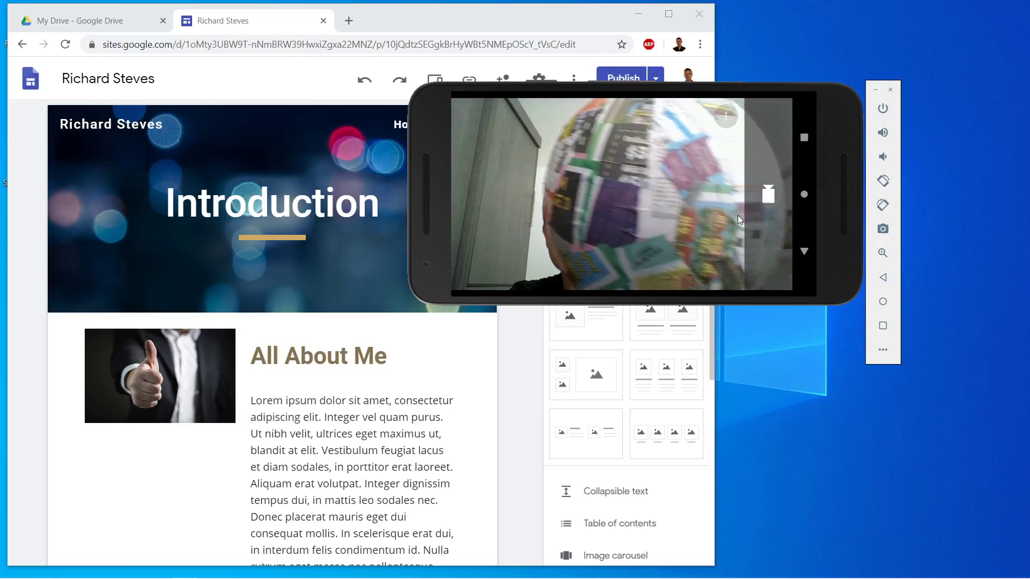
# Record a roughly nine-second landscape video and open it from the thumbnail in the gallery
pyautogui.click(768, 194)
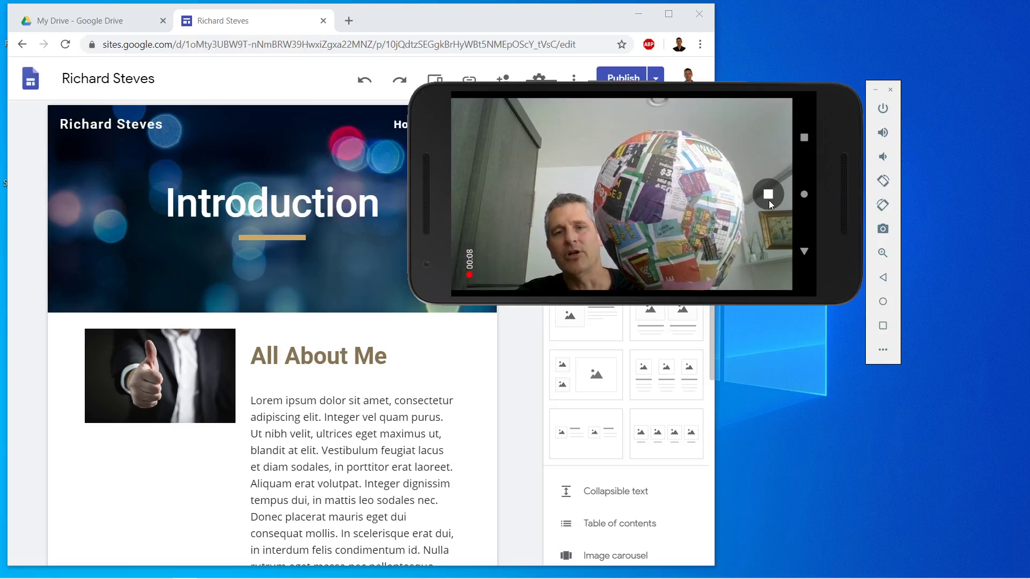
pyautogui.click(768, 197)
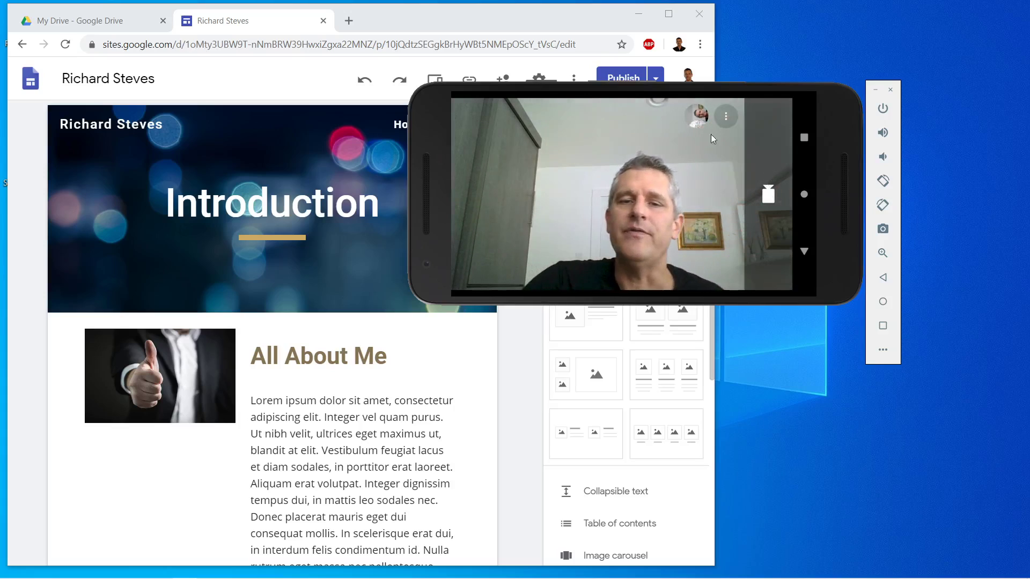
pyautogui.click(698, 115)
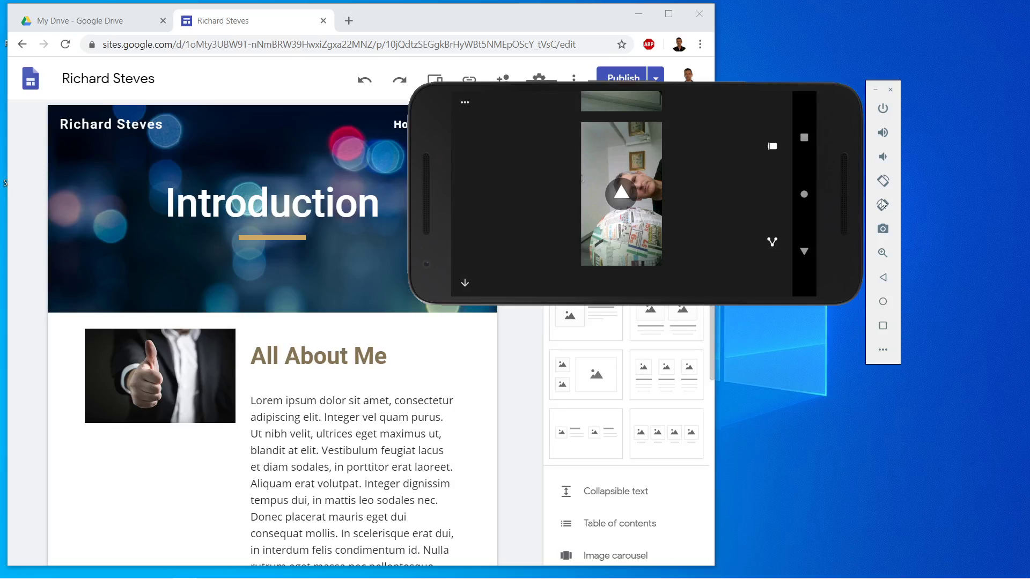
# Rotate back to portrait, play the 10-second clip, then close the player to the camera
pyautogui.click(882, 204)
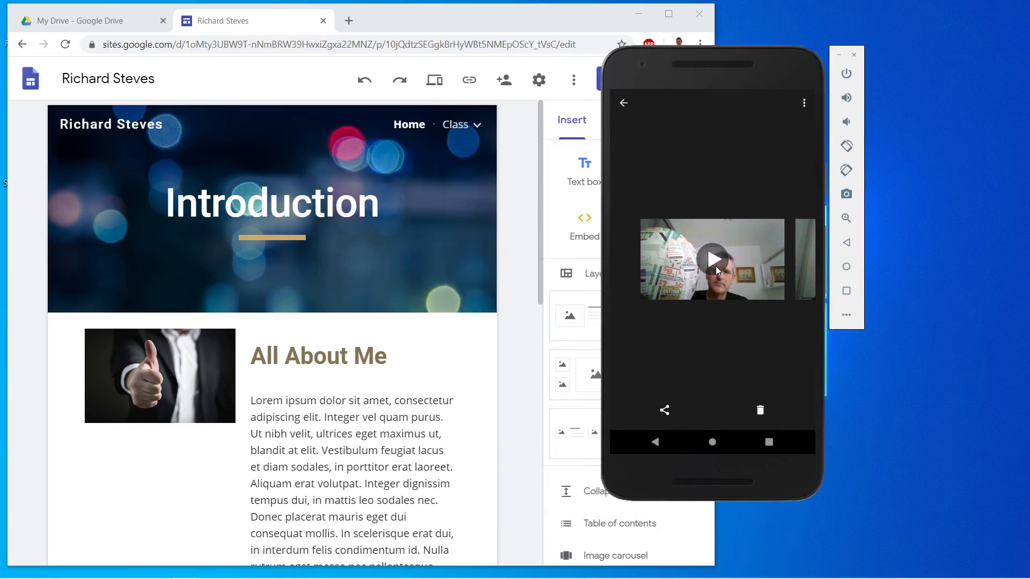
pyautogui.click(714, 262)
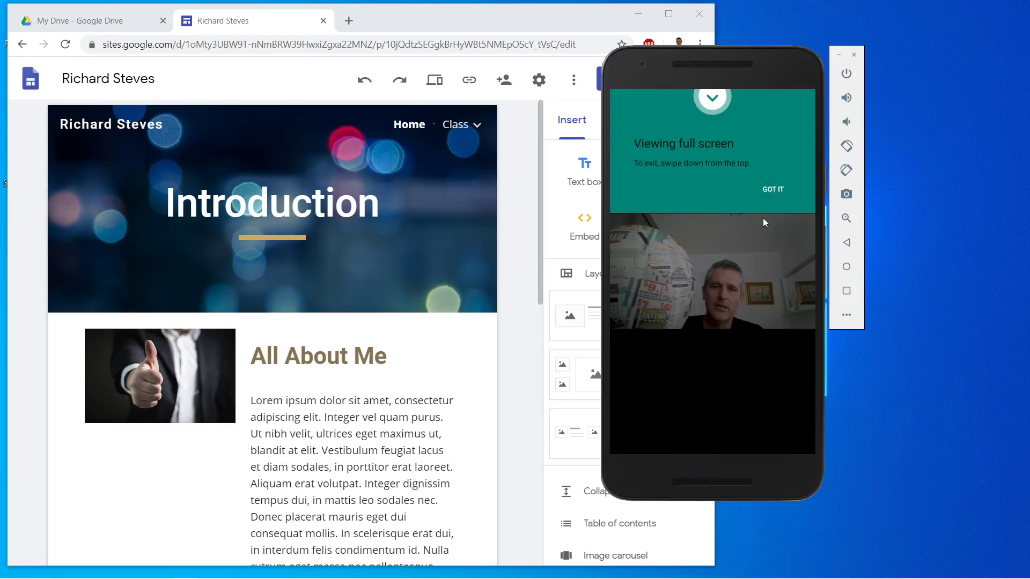
pyautogui.click(773, 190)
pyautogui.click(683, 372)
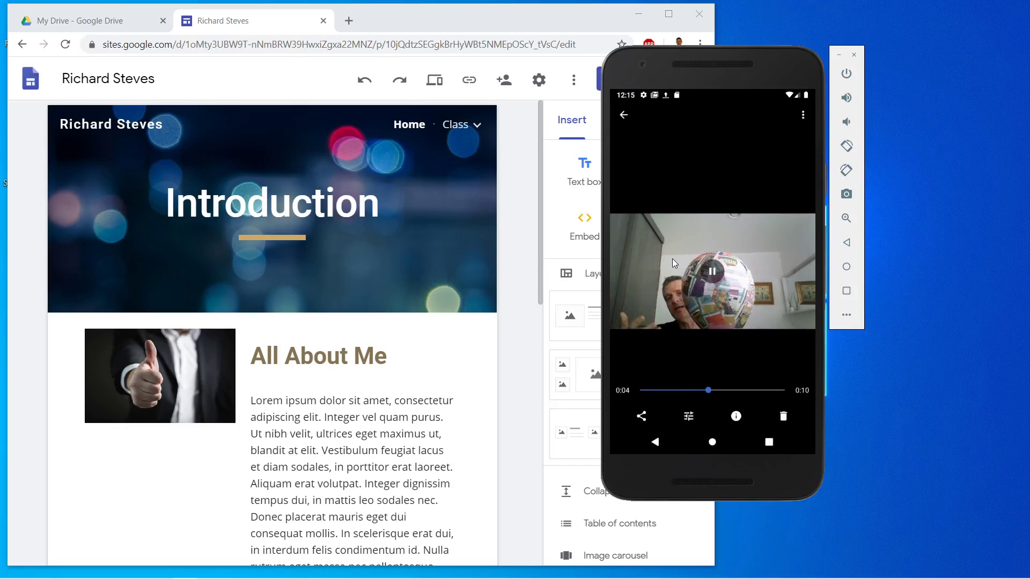
pyautogui.click(623, 115)
pyautogui.click(623, 114)
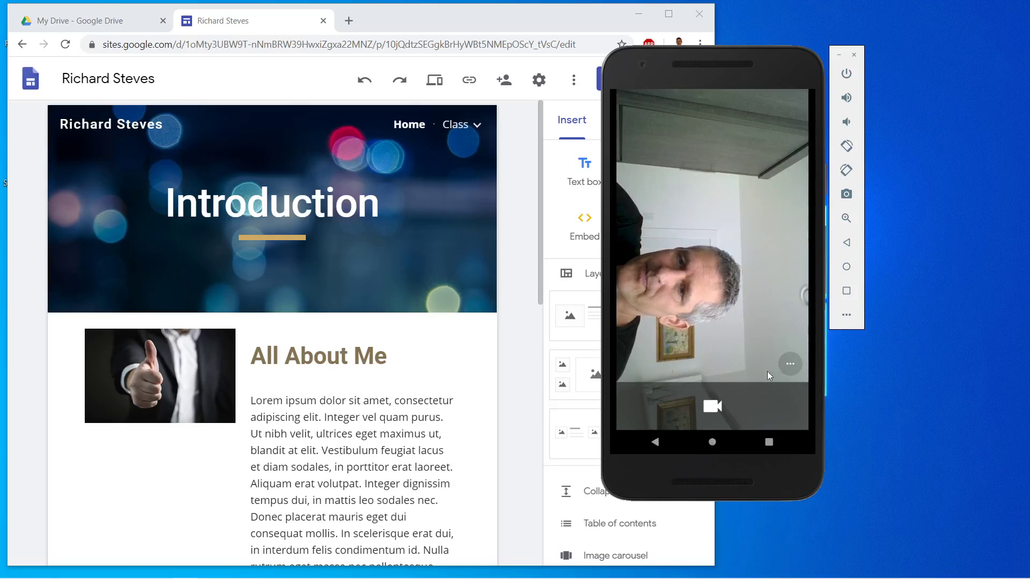
# Reopen Camera, record a brief second clip, and swipe in the gallery to the earlier landscape video
pyautogui.click(655, 443)
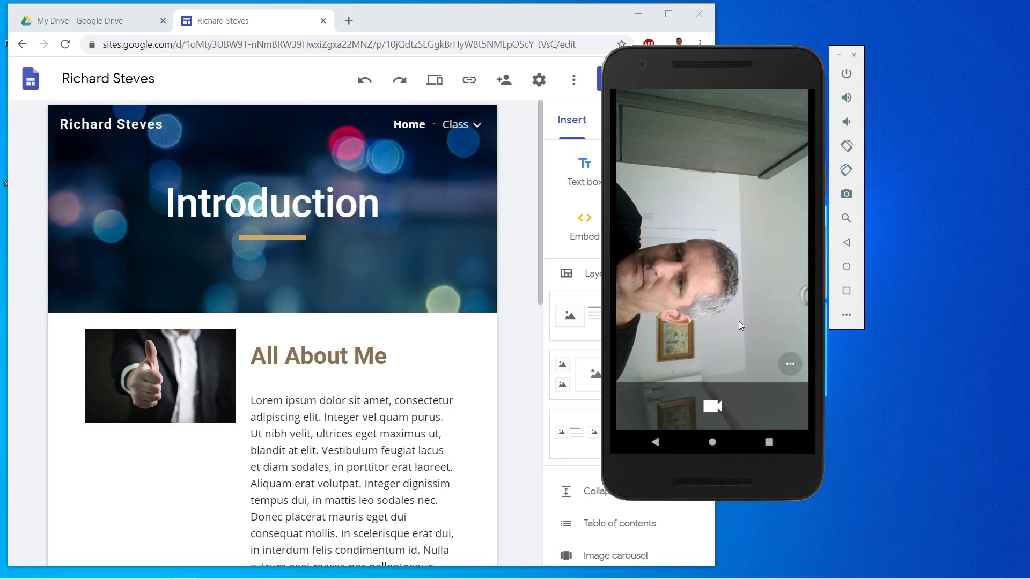
pyautogui.click(674, 171)
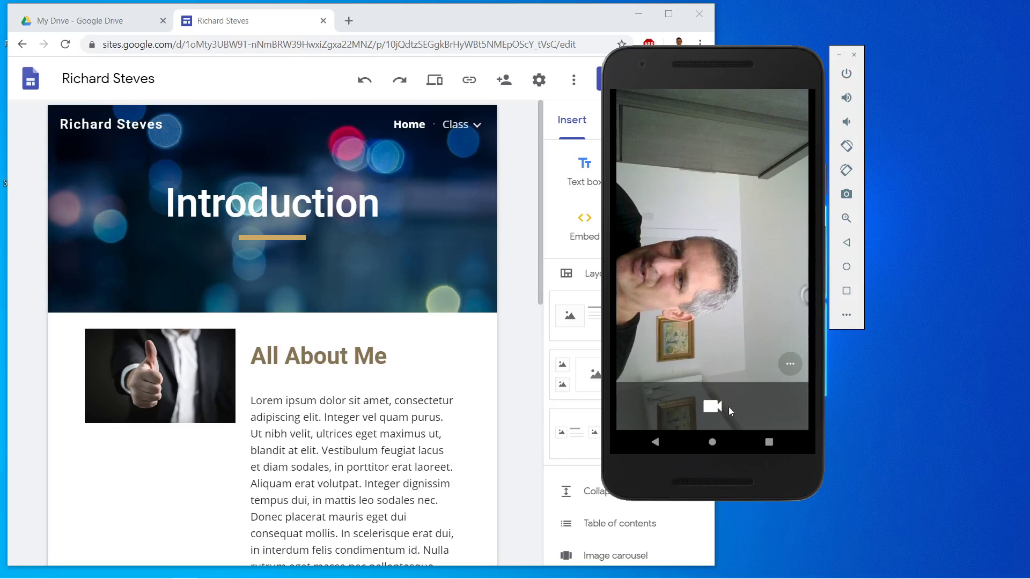
pyautogui.click(789, 363)
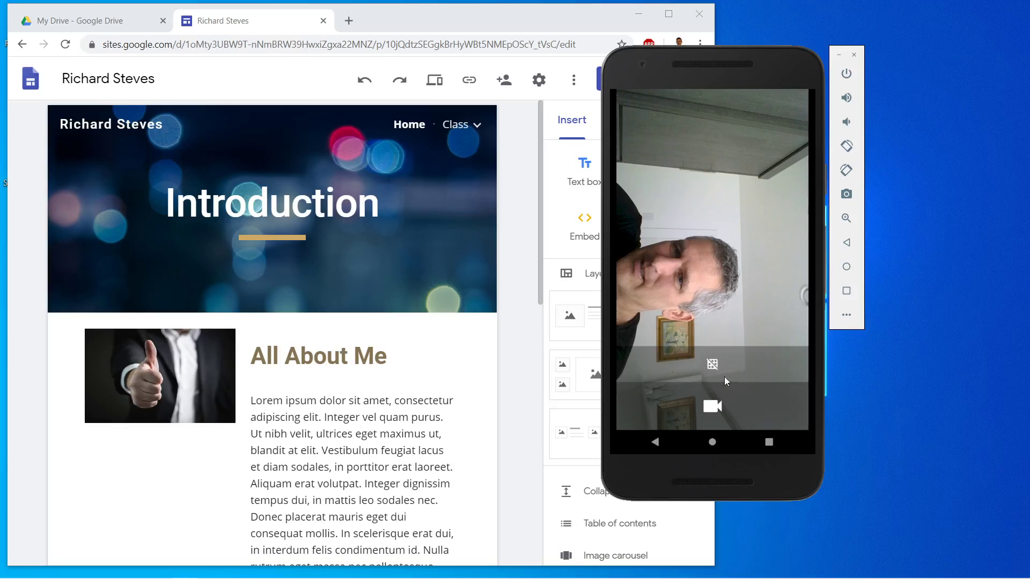
pyautogui.click(713, 408)
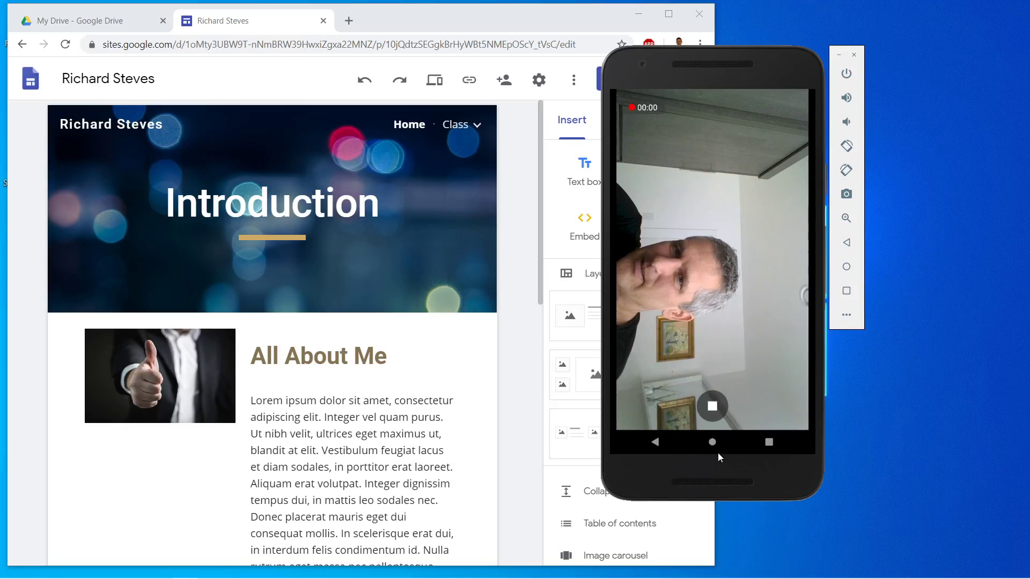
pyautogui.click(713, 408)
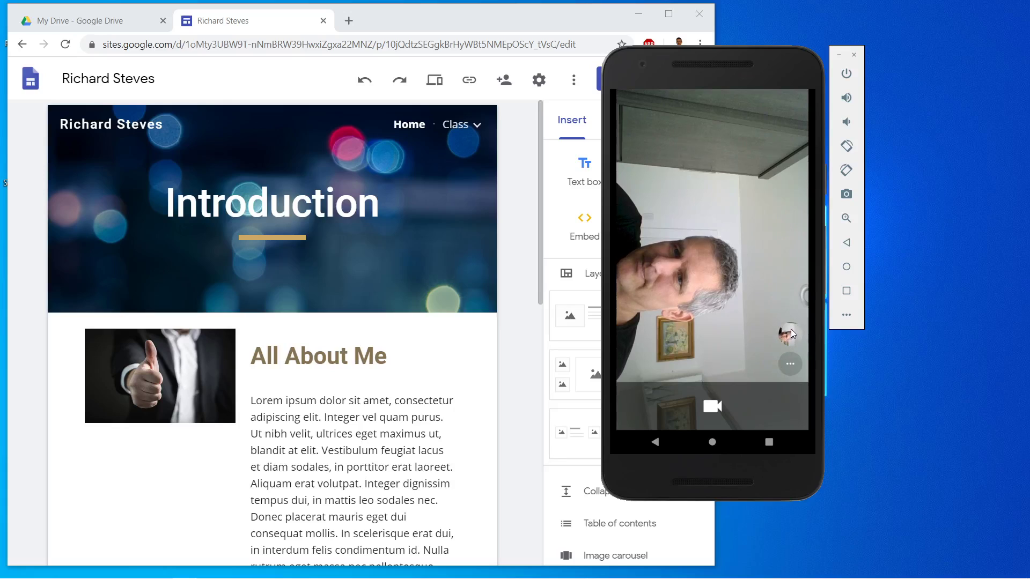
pyautogui.click(791, 330)
pyautogui.click(792, 261)
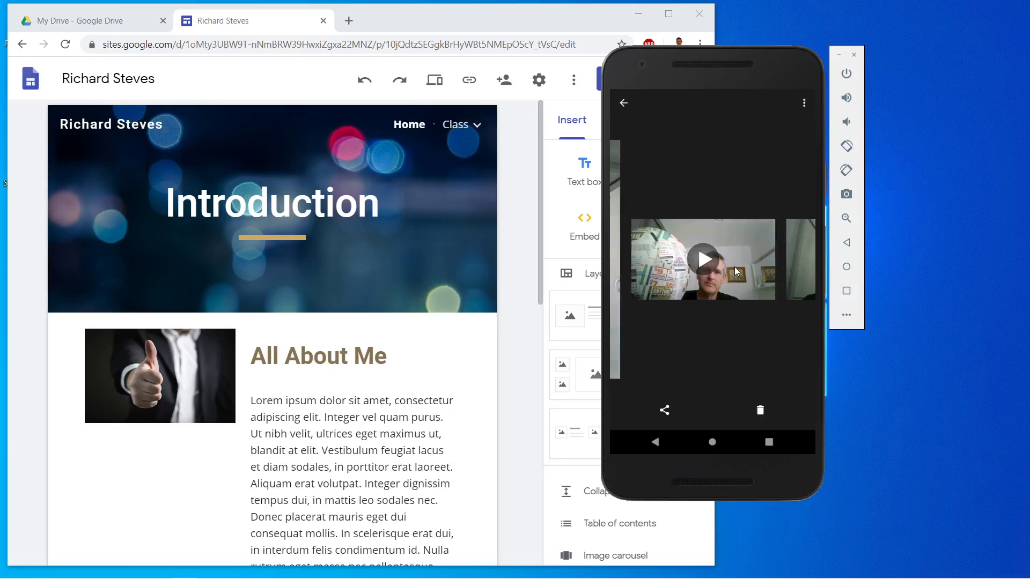
# Share the video to Drive and title it SampleProjectVideo2
pyautogui.moveTo(737, 271); pyautogui.dragTo(740, 322)
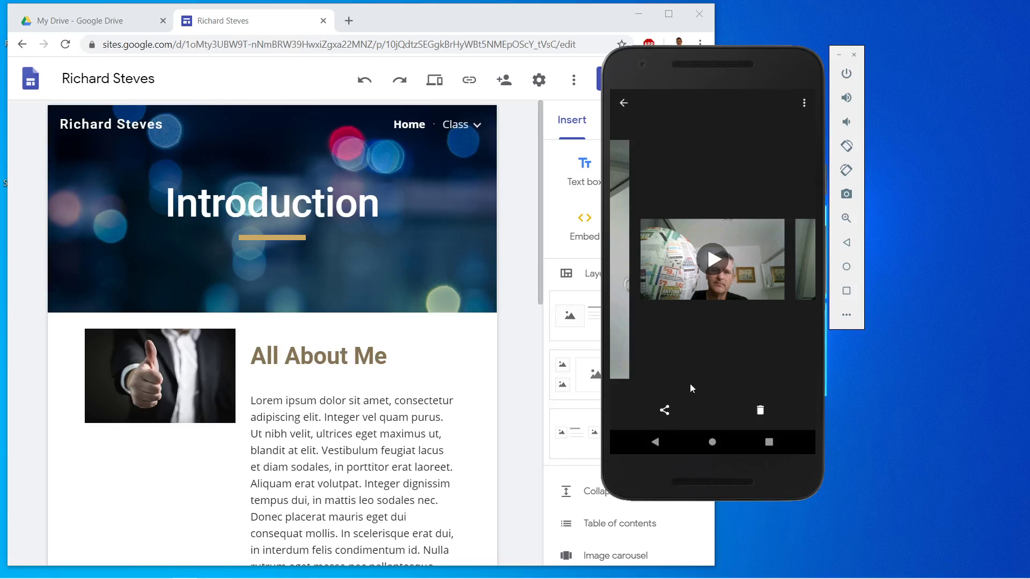
pyautogui.click(667, 408)
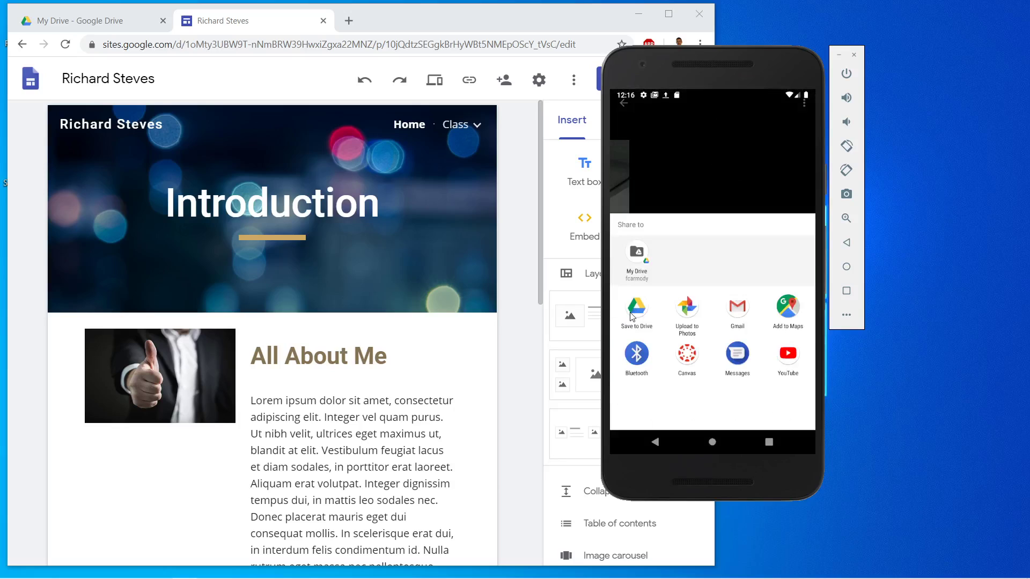
pyautogui.click(634, 309)
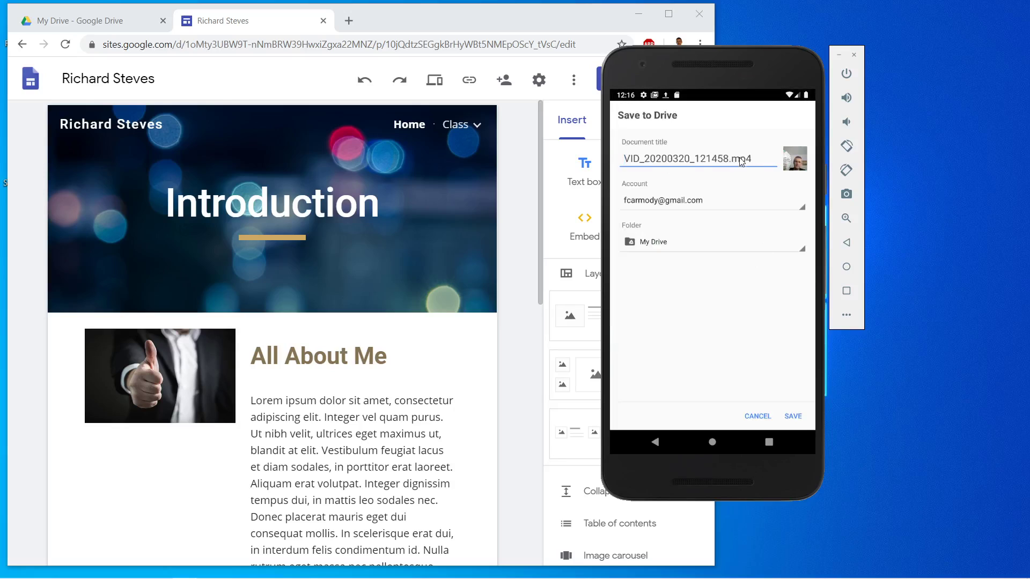
pyautogui.doubleClick(700, 161)
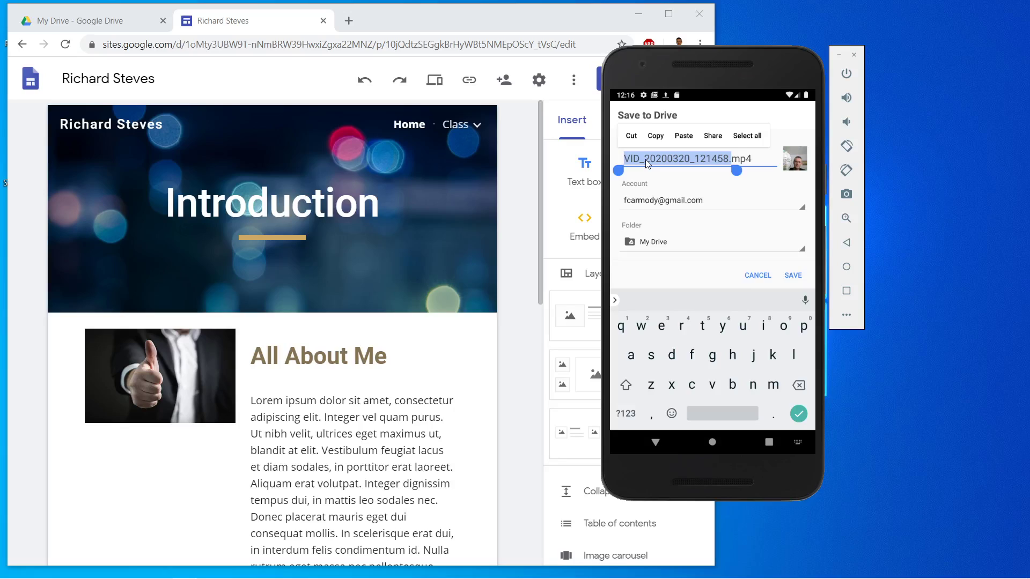
pyautogui.write('SampleP')
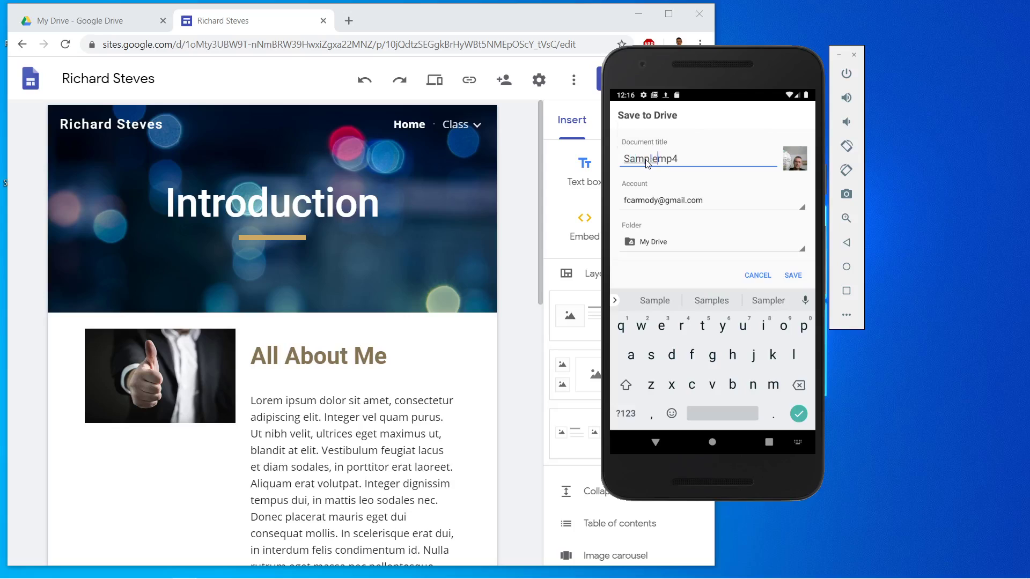
pyautogui.write('rojectVideo')
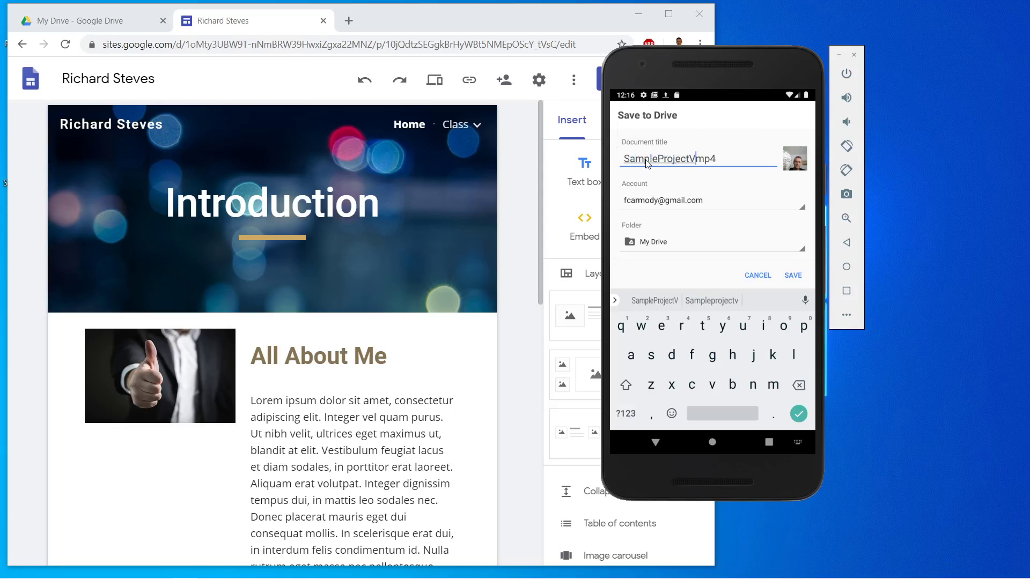
pyautogui.write('1')
pyautogui.press('BackSpace')
pyautogui.write('2')
# Keep My Drive as the destination folder, save the upload, and return the phone home
pyautogui.click(803, 249)
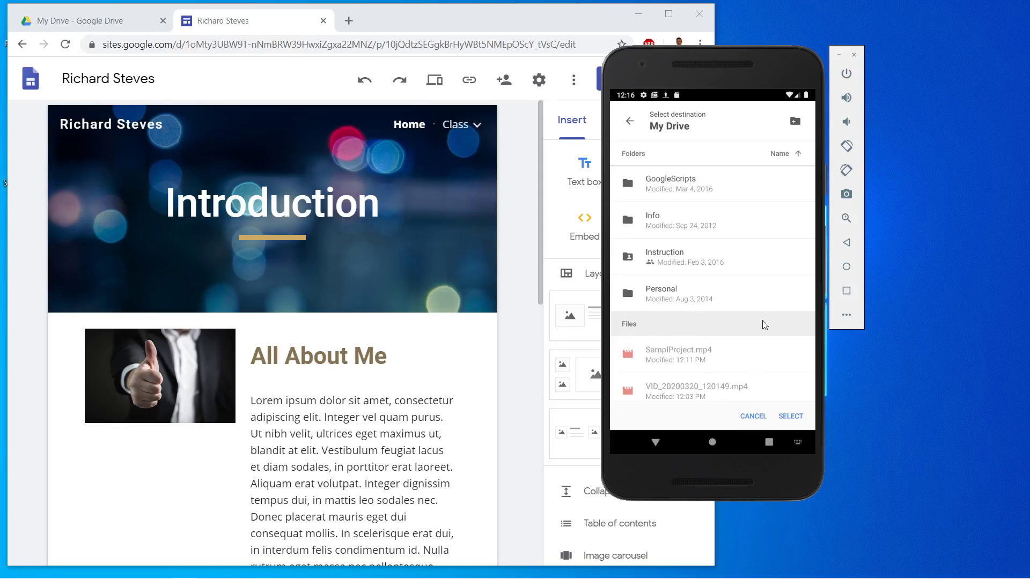
pyautogui.click(791, 417)
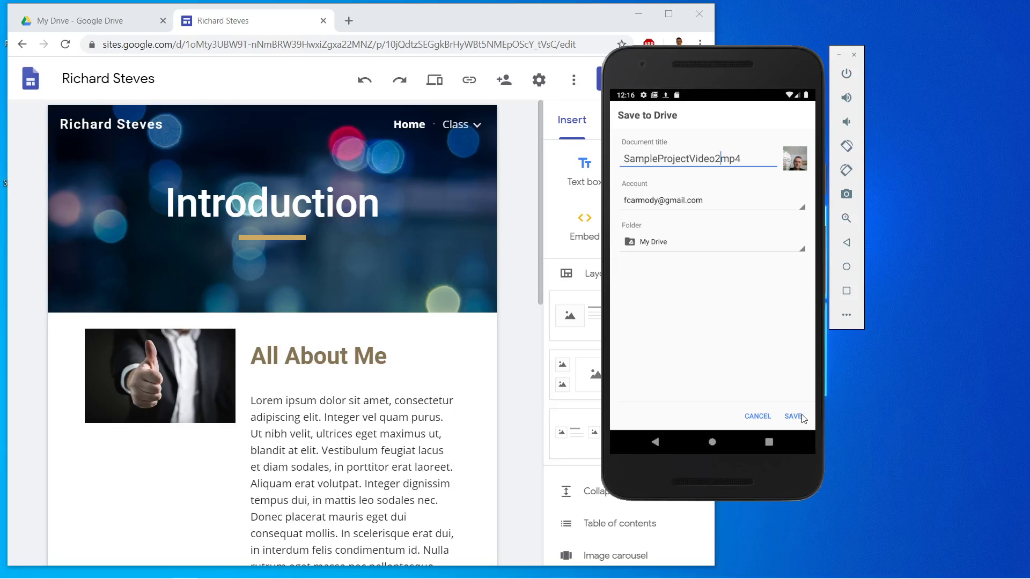
pyautogui.click(803, 417)
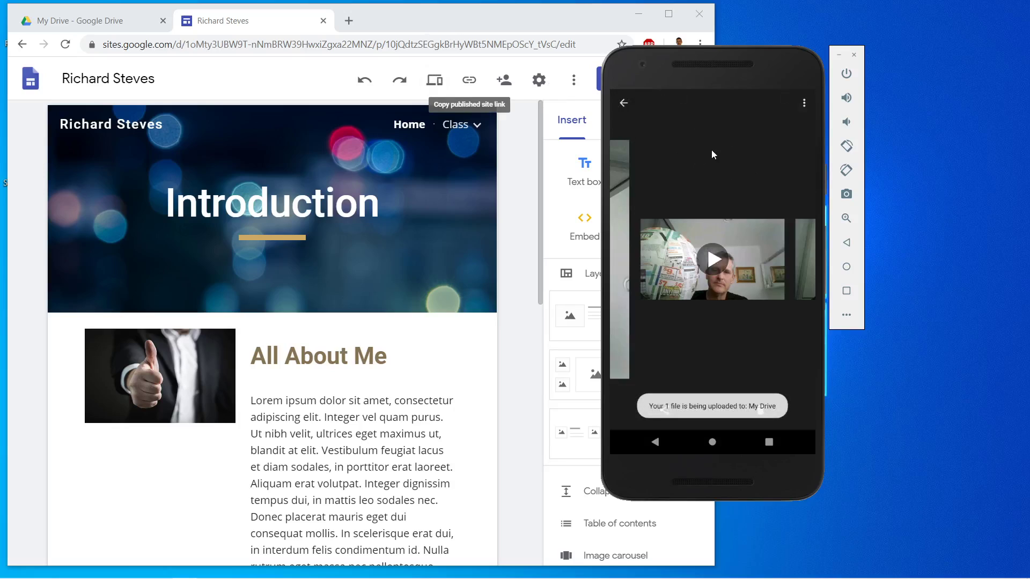
pyautogui.click(713, 443)
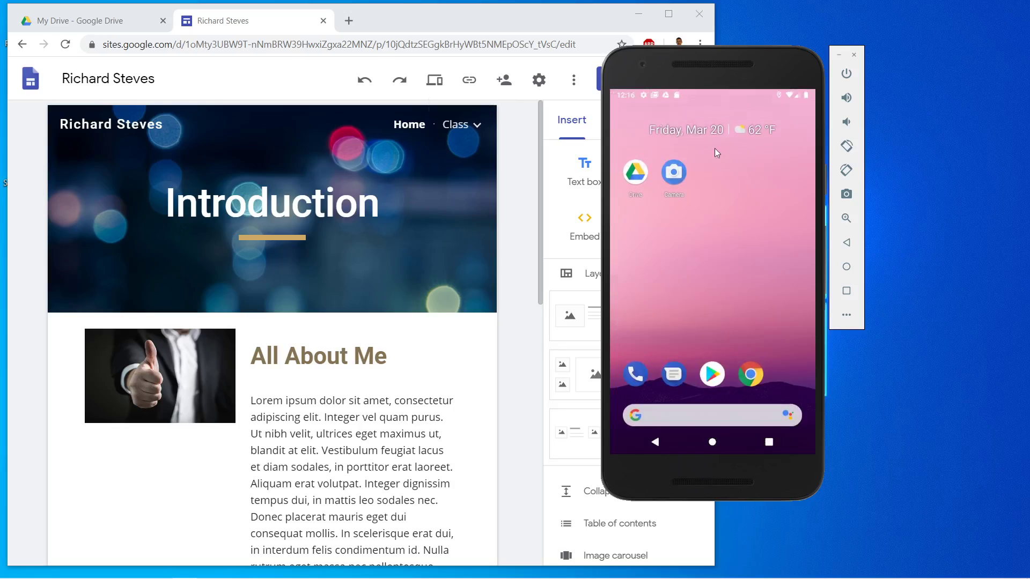
# Watch the upload in the phone's notifications, then reload My Drive to show SampleProjectVideo2mp4 (7 MB)
pyautogui.click(103, 22)
pyautogui.click(103, 21)
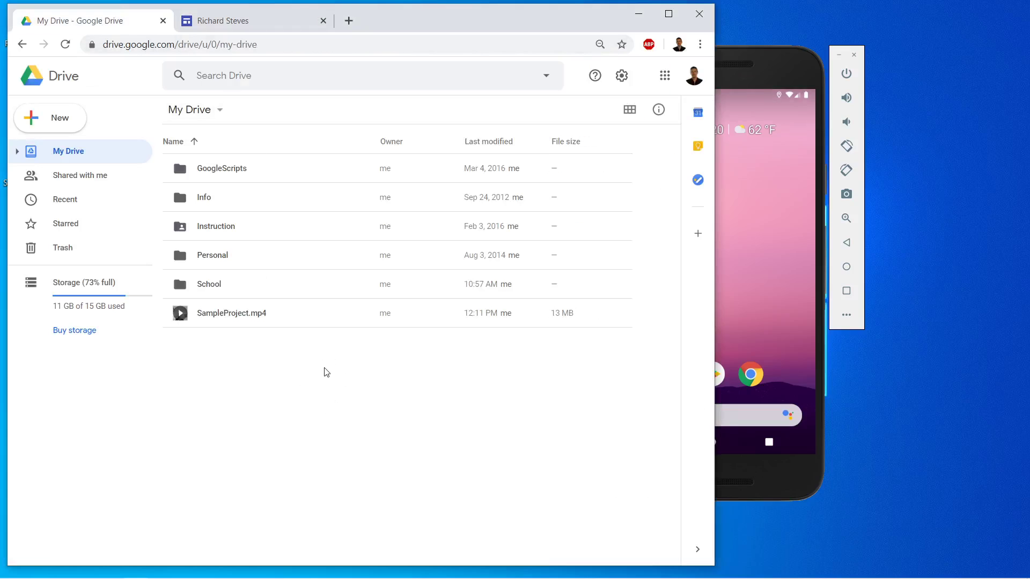
pyautogui.click(241, 316)
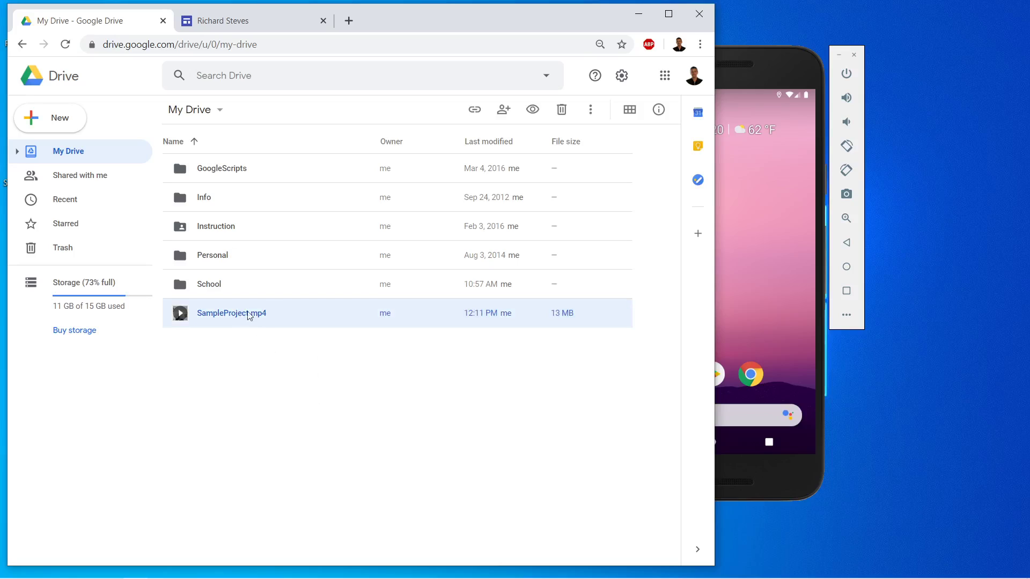
pyautogui.click(769, 51)
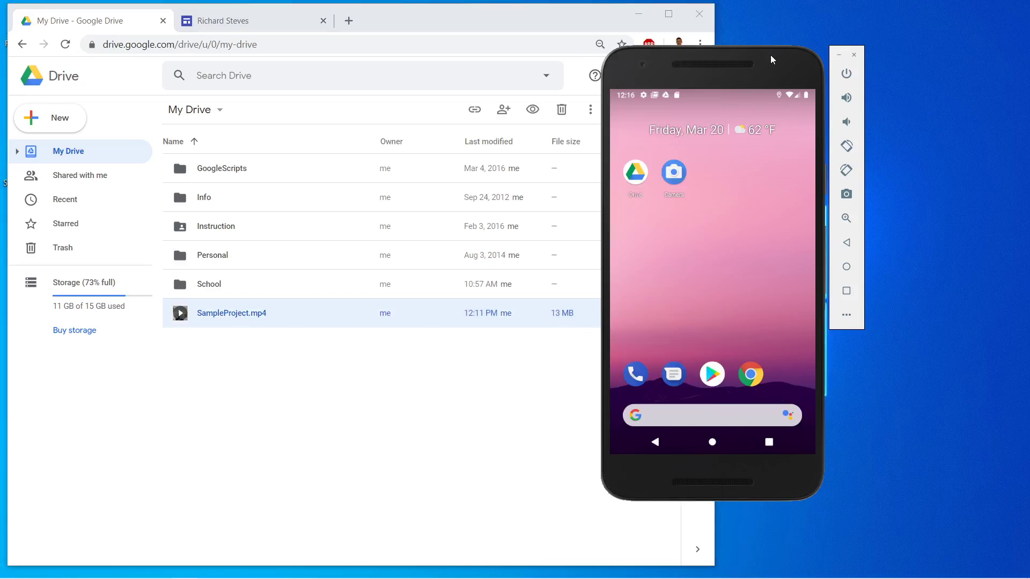
pyautogui.moveTo(726, 96); pyautogui.dragTo(705, 329)
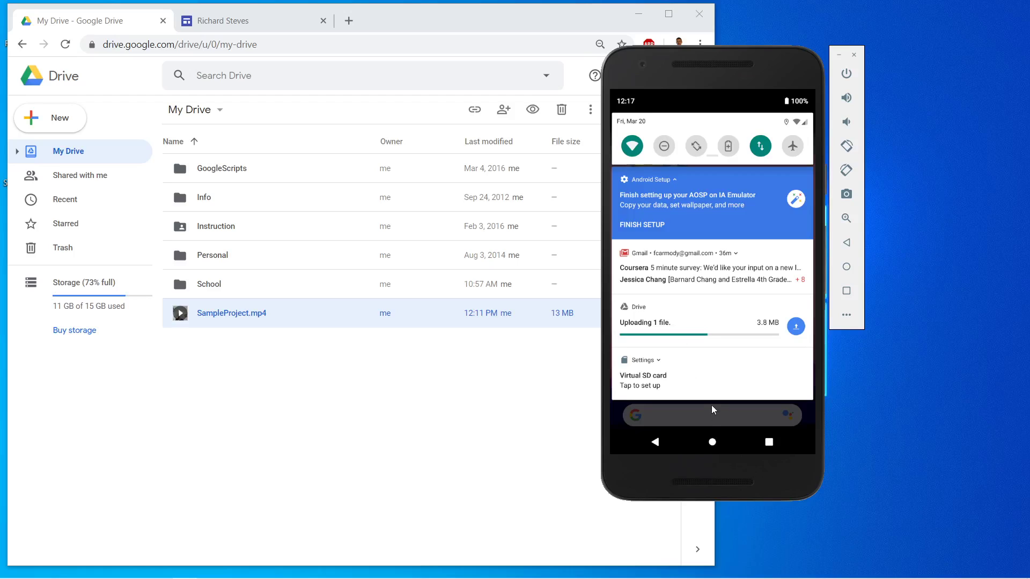
pyautogui.moveTo(713, 401); pyautogui.dragTo(723, 56)
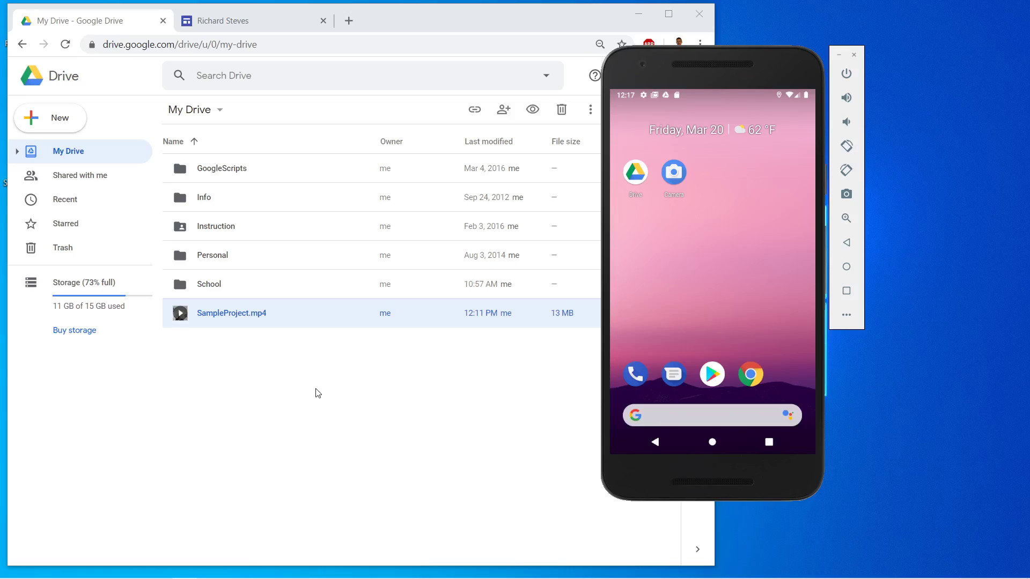
pyautogui.moveTo(698, 73); pyautogui.dragTo(722, 95)
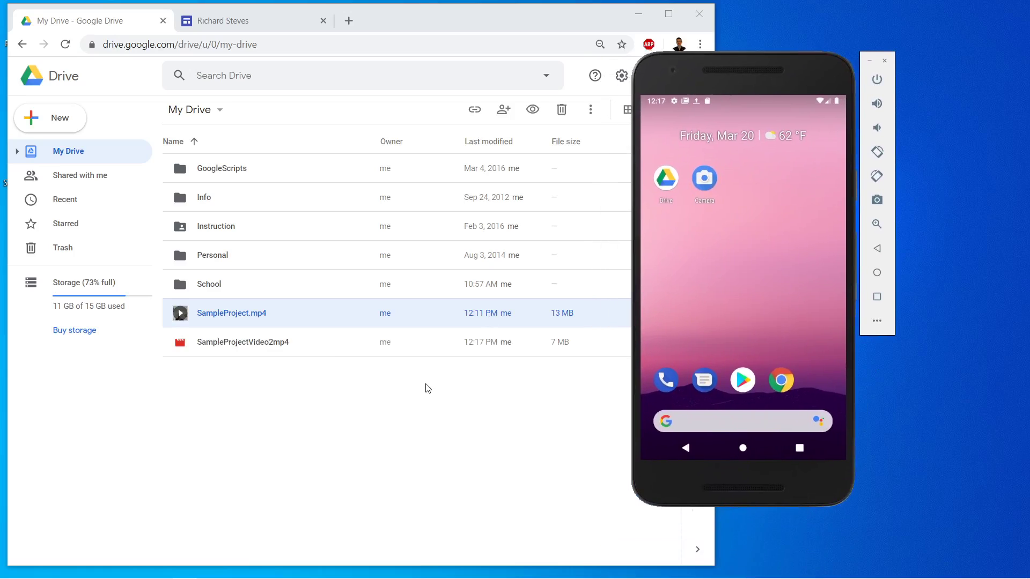
pyautogui.click(426, 389)
pyautogui.click(64, 44)
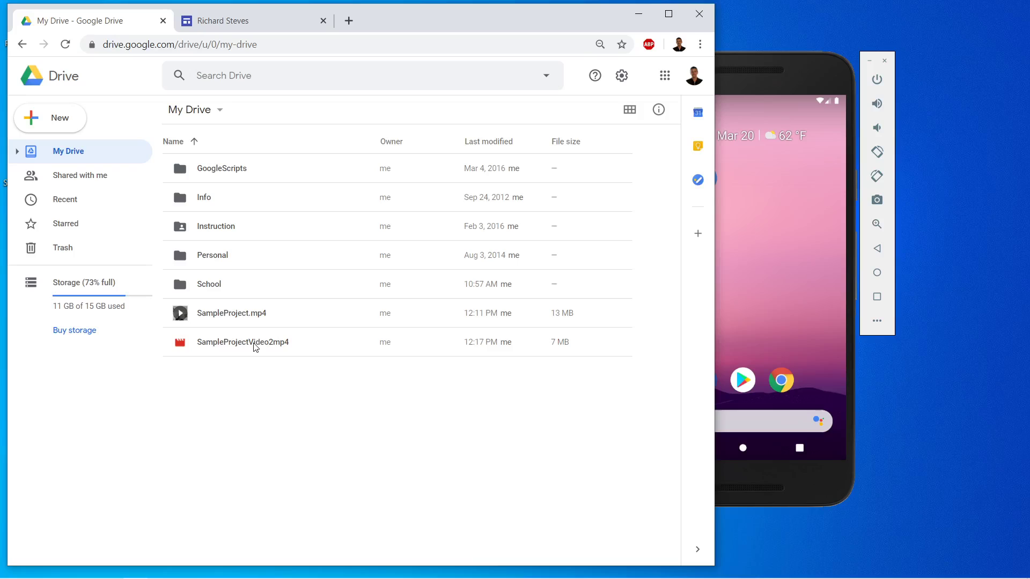
# Preview SampleProjectVideo2mp4, remove it from Drive, and select SampleProject.mp4
pyautogui.doubleClick(254, 347)
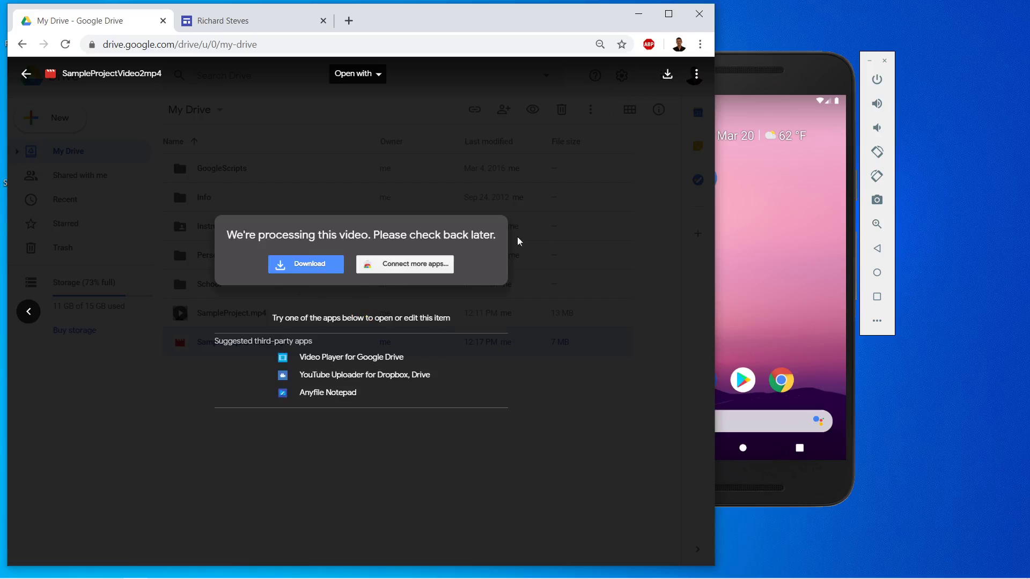
pyautogui.click(652, 205)
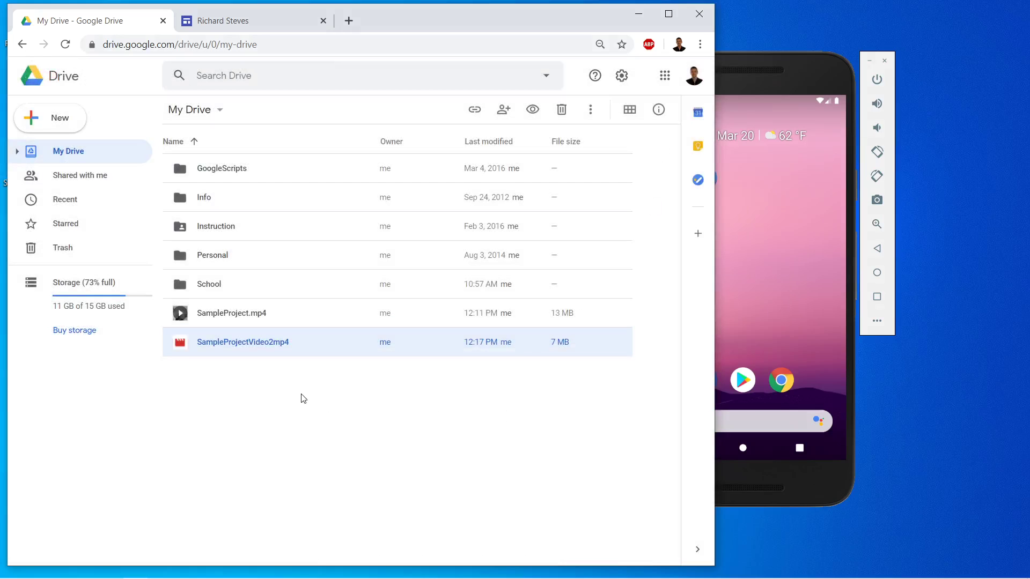
pyautogui.rightClick(289, 345)
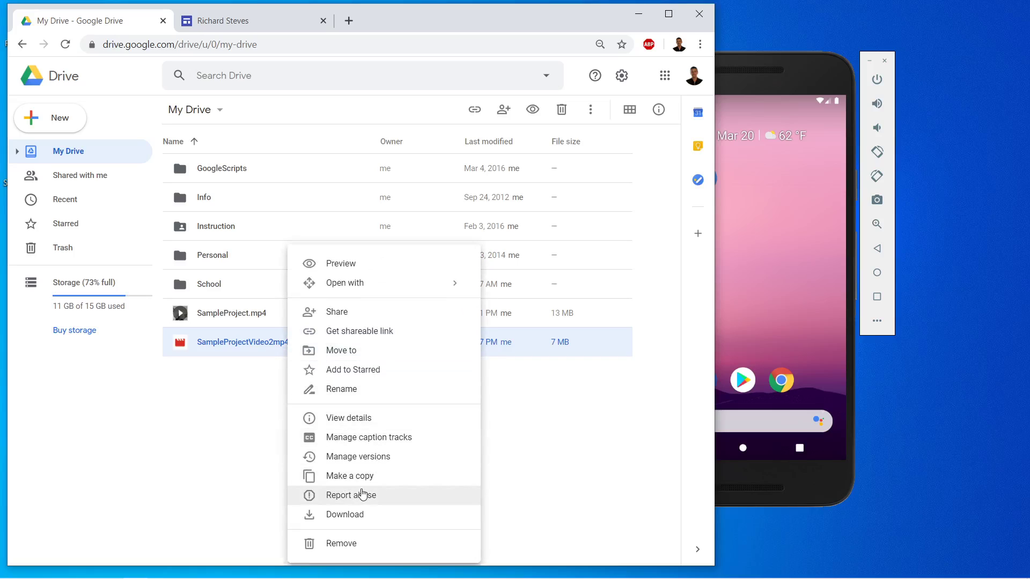
pyautogui.click(341, 544)
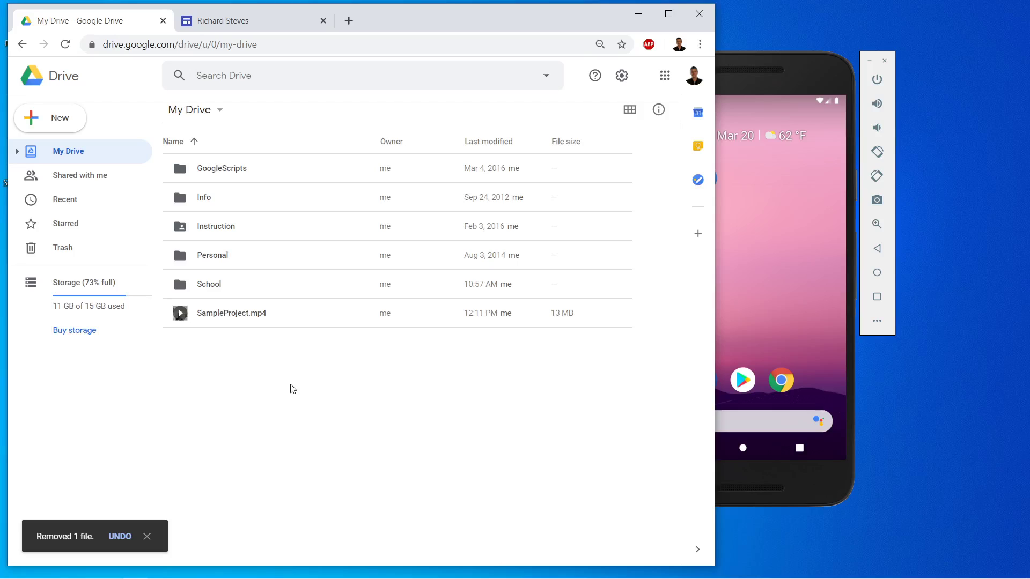
pyautogui.click(240, 318)
# Move SampleProject.mp4 into School, then into its AnyGrade subfolder, and open AnyGrade
pyautogui.moveTo(239, 318); pyautogui.dragTo(229, 286)
pyautogui.doubleClick(231, 289)
pyautogui.click(260, 267)
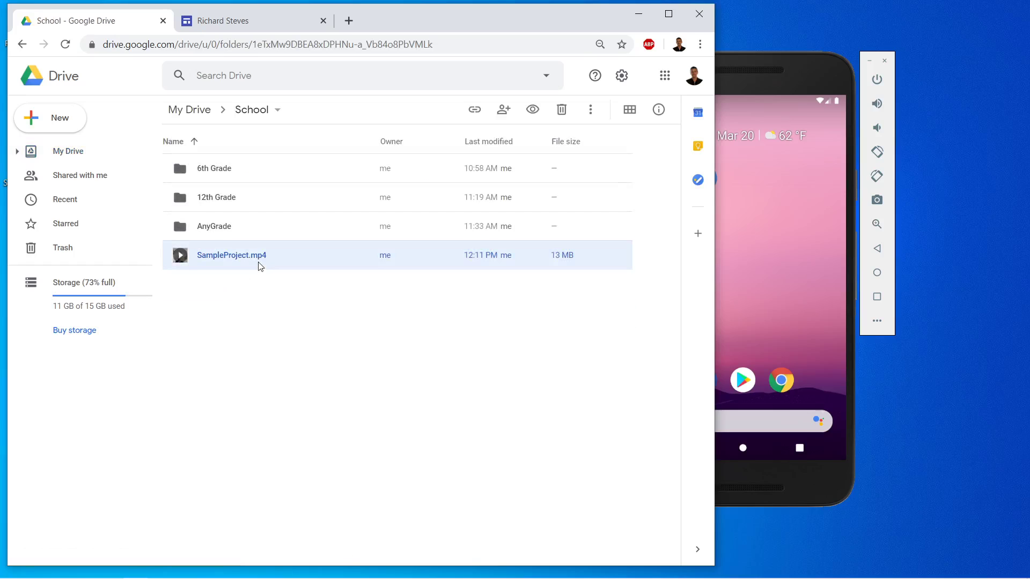
pyautogui.moveTo(232, 261); pyautogui.dragTo(230, 228)
pyautogui.doubleClick(230, 228)
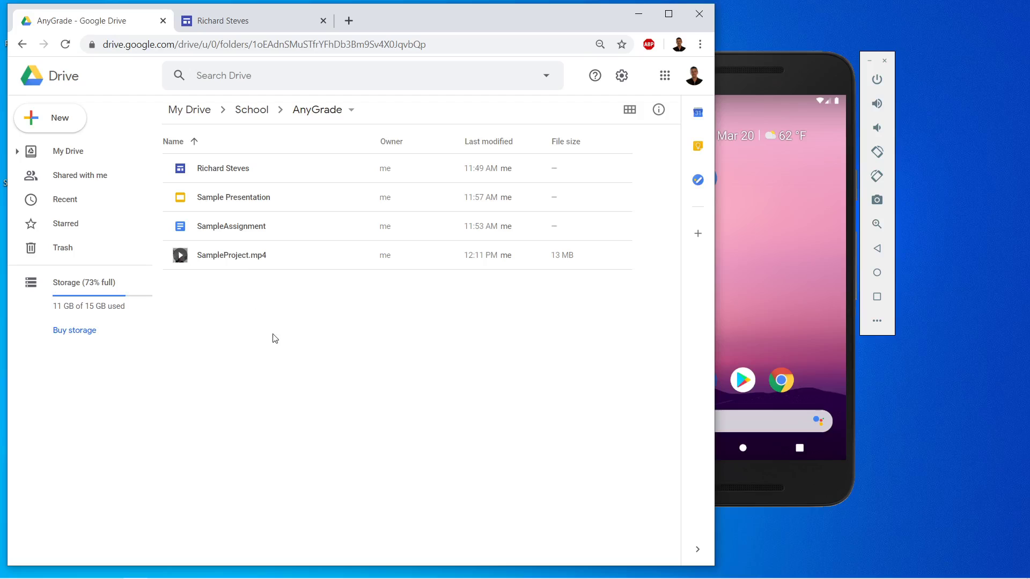
# Play and pause SampleProject.mp4 in preview, close it, and return to the site editor
pyautogui.doubleClick(234, 263)
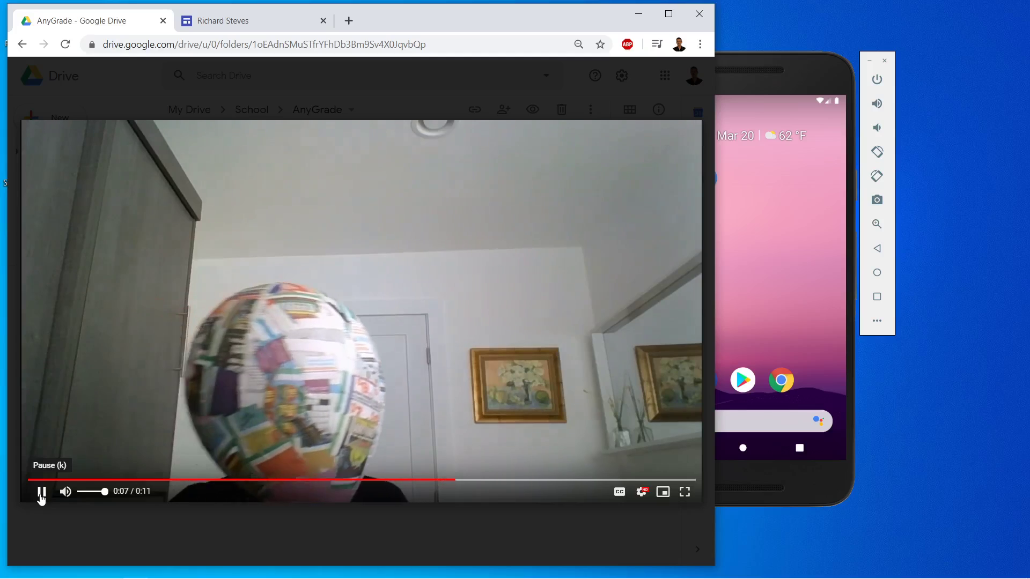
pyautogui.click(41, 493)
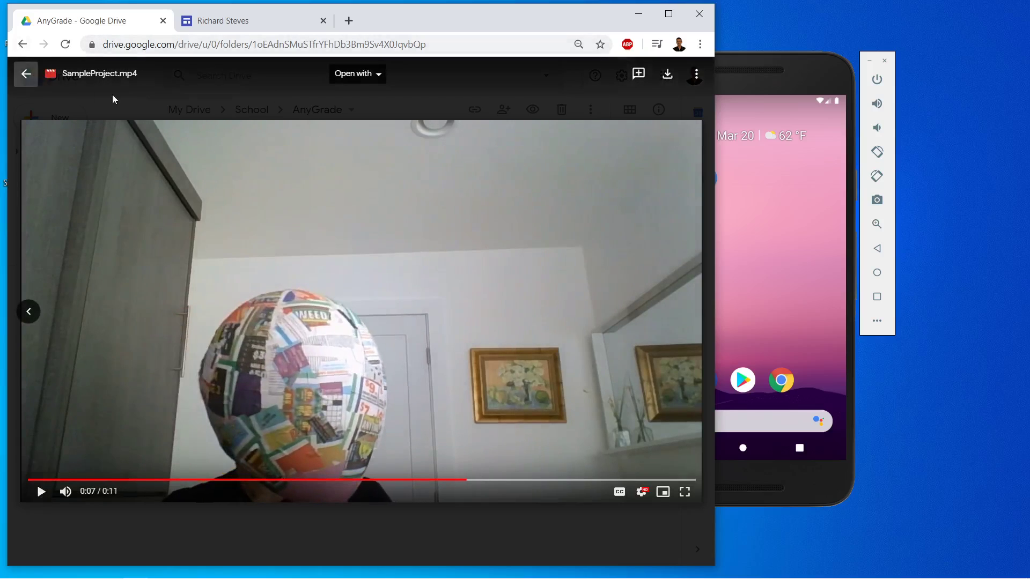
pyautogui.click(26, 74)
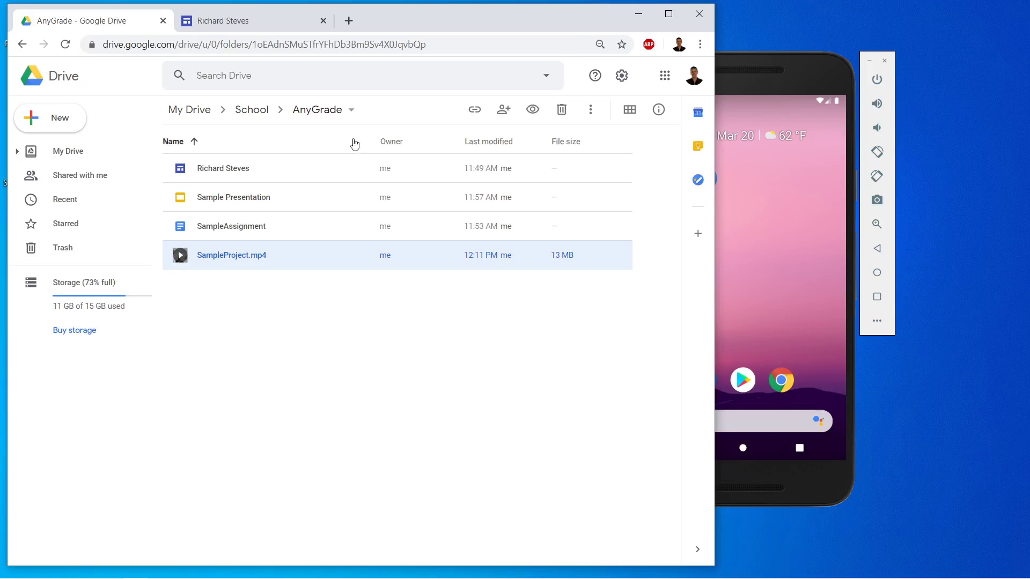
pyautogui.click(260, 20)
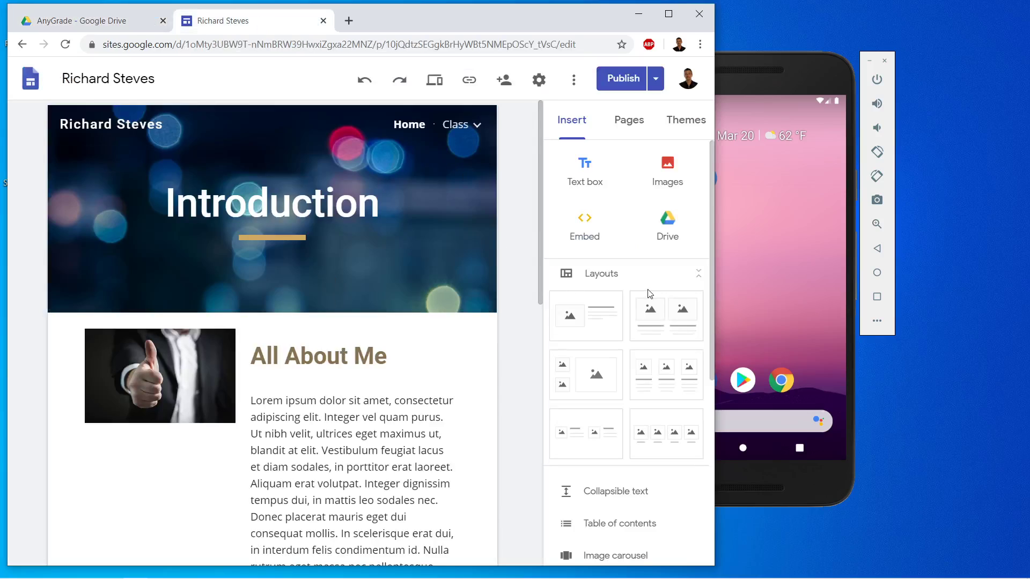
# Widen the browser, add a new 'Unit 1 Lesson 8' page, and nest it under Class
pyautogui.moveTo(714, 304); pyautogui.dragTo(910, 319)
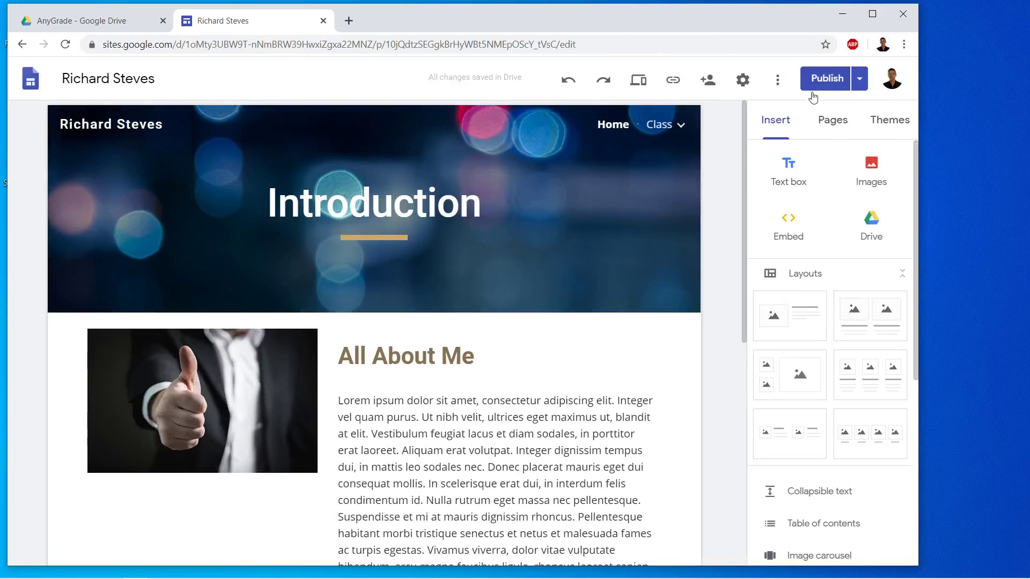
pyautogui.click(833, 120)
pyautogui.click(832, 484)
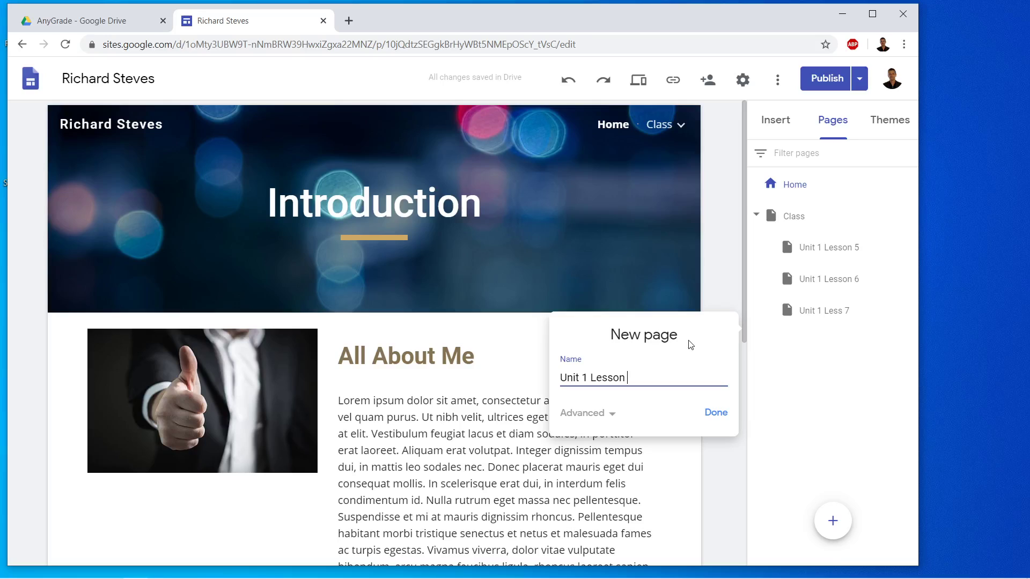
pyautogui.click(720, 415)
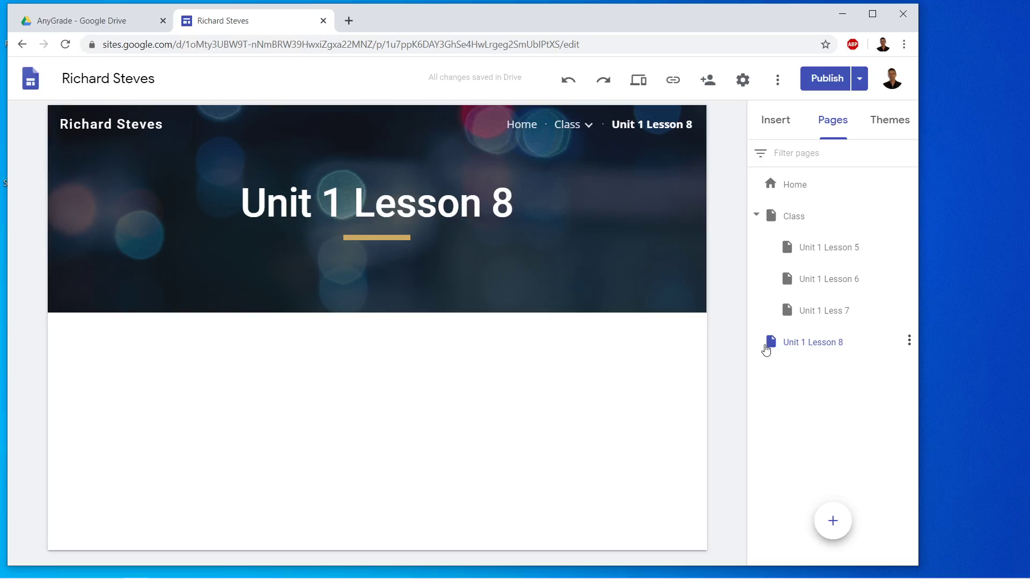
pyautogui.moveTo(767, 342); pyautogui.dragTo(781, 224)
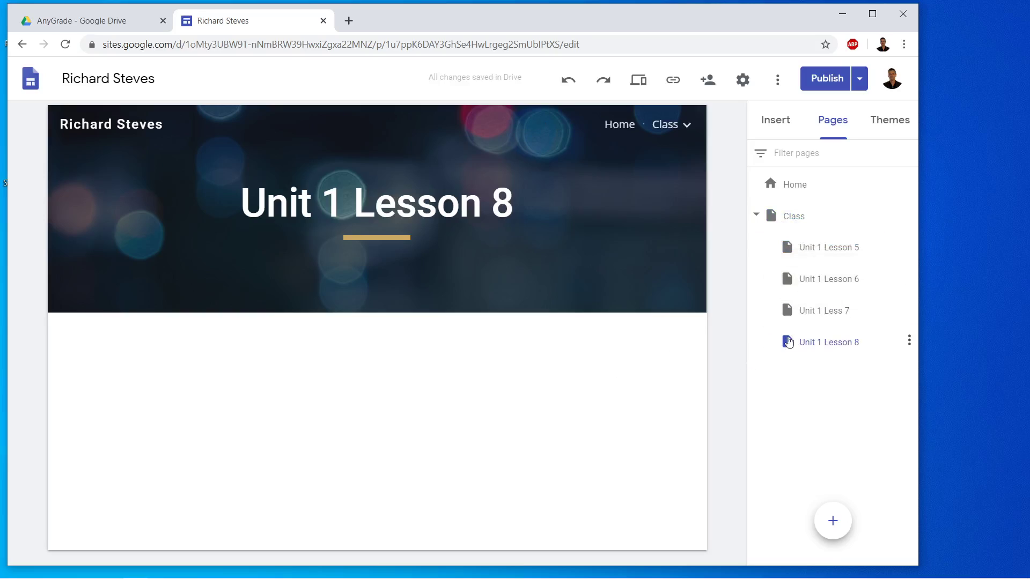
# Embed SampleProject.mp4 from Drive below the title banner and resize it across the content width
pyautogui.moveTo(687, 296)
pyautogui.click(772, 129)
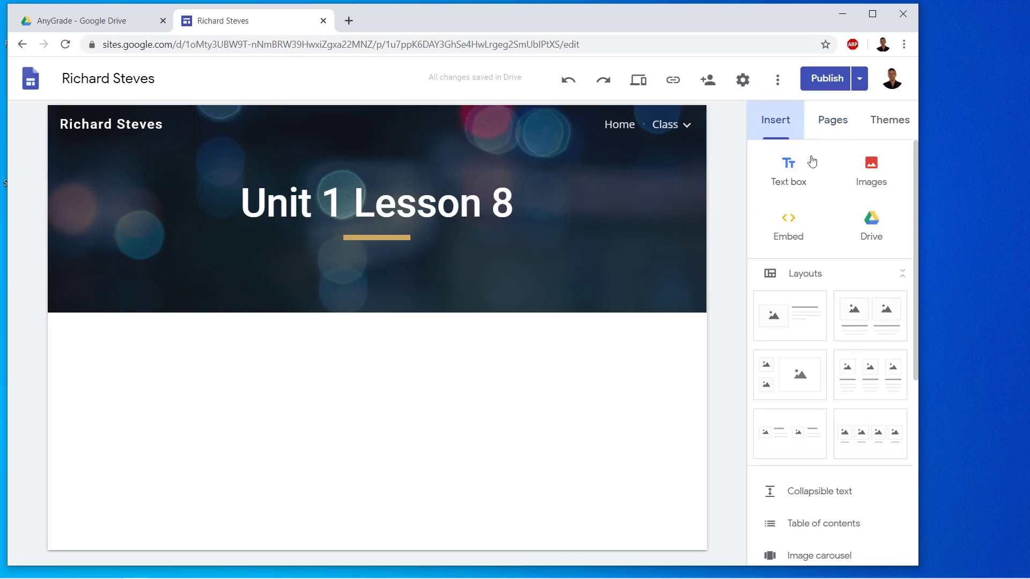
pyautogui.click(873, 236)
pyautogui.click(747, 270)
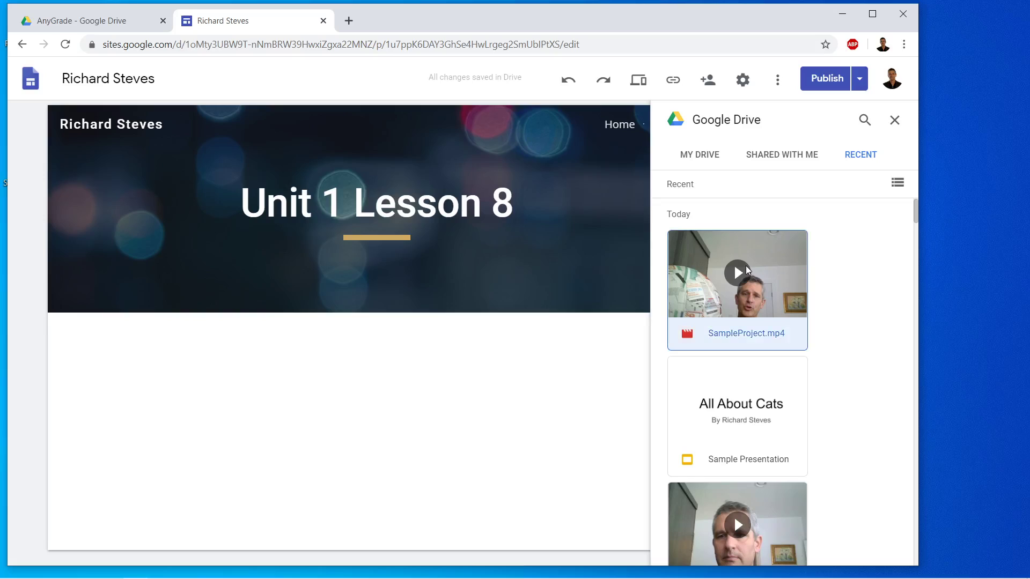
pyautogui.click(891, 550)
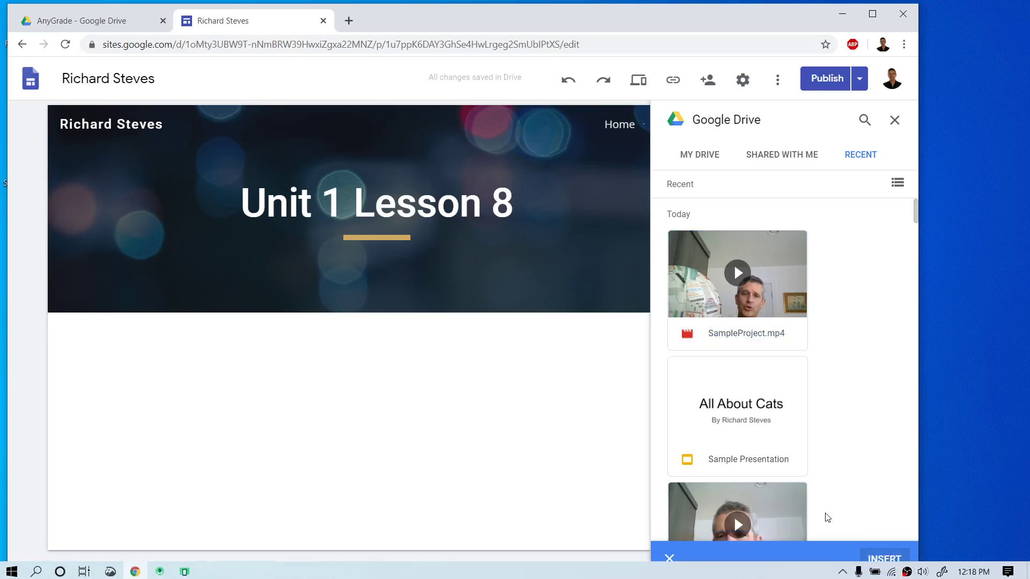
pyautogui.moveTo(363, 408); pyautogui.dragTo(662, 542)
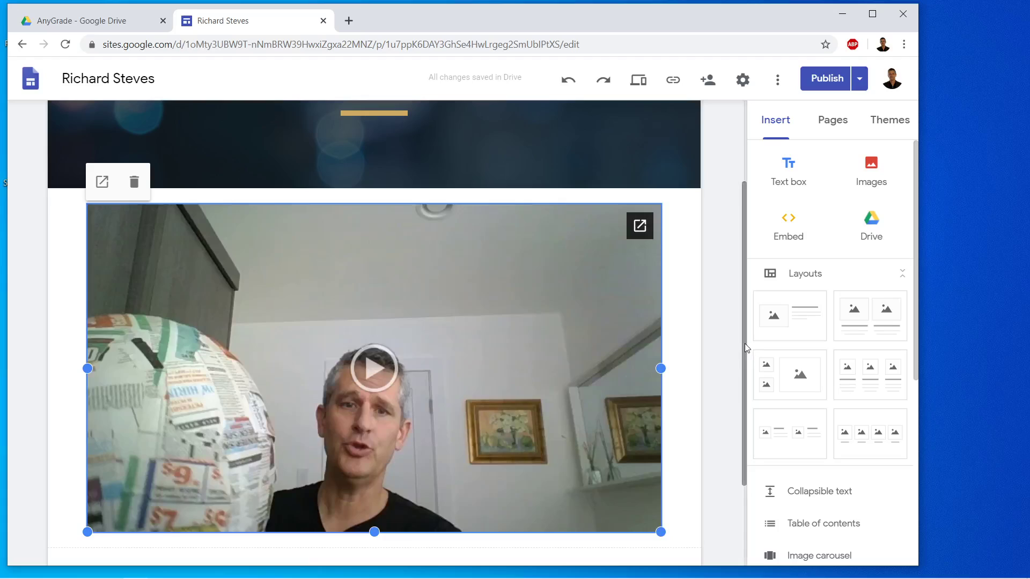
pyautogui.moveTo(744, 344); pyautogui.dragTo(739, 375)
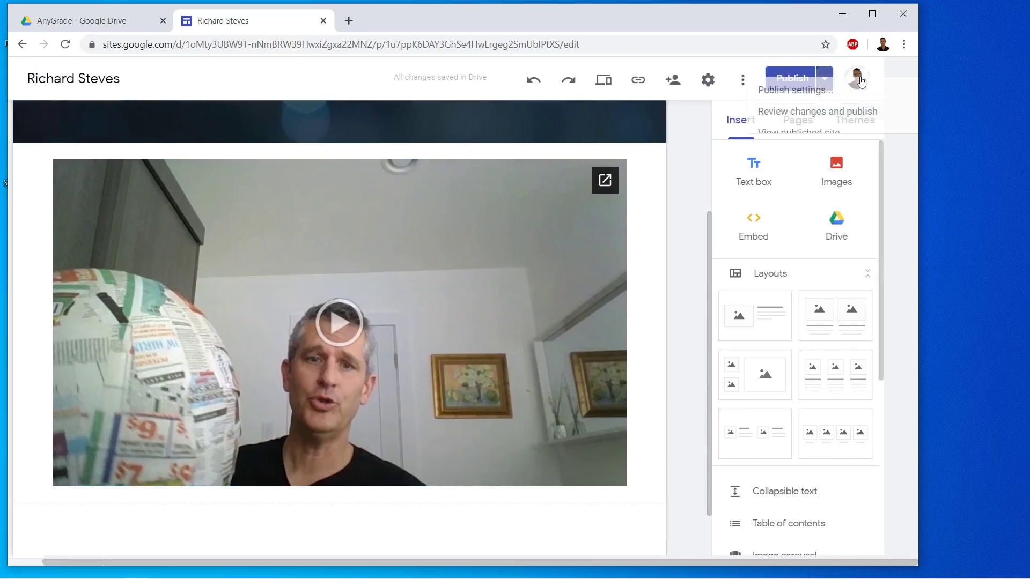
# Review the site changes and publish the site with the new Unit 1 Lesson 8 page
pyautogui.click(858, 79)
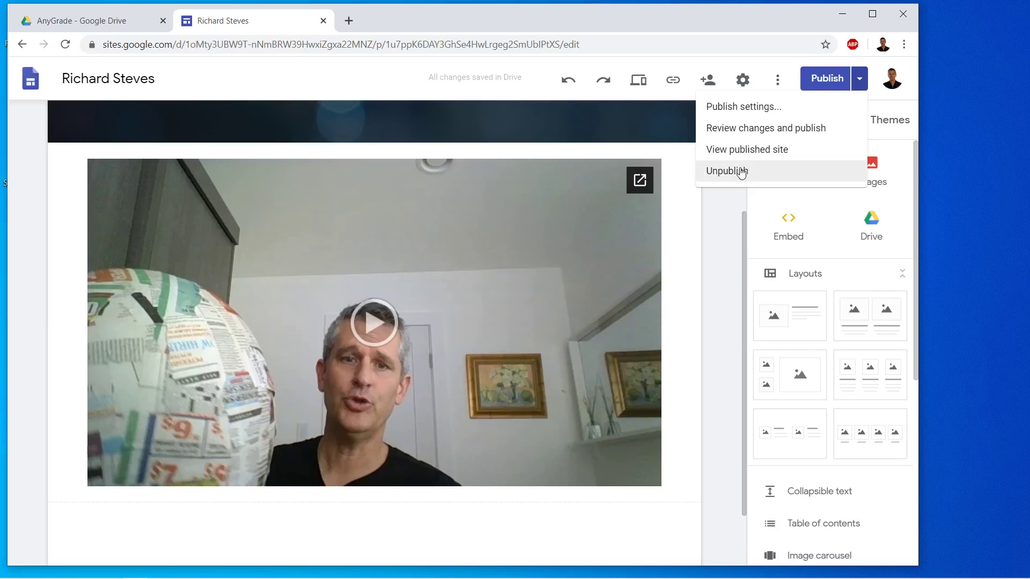
pyautogui.click(811, 80)
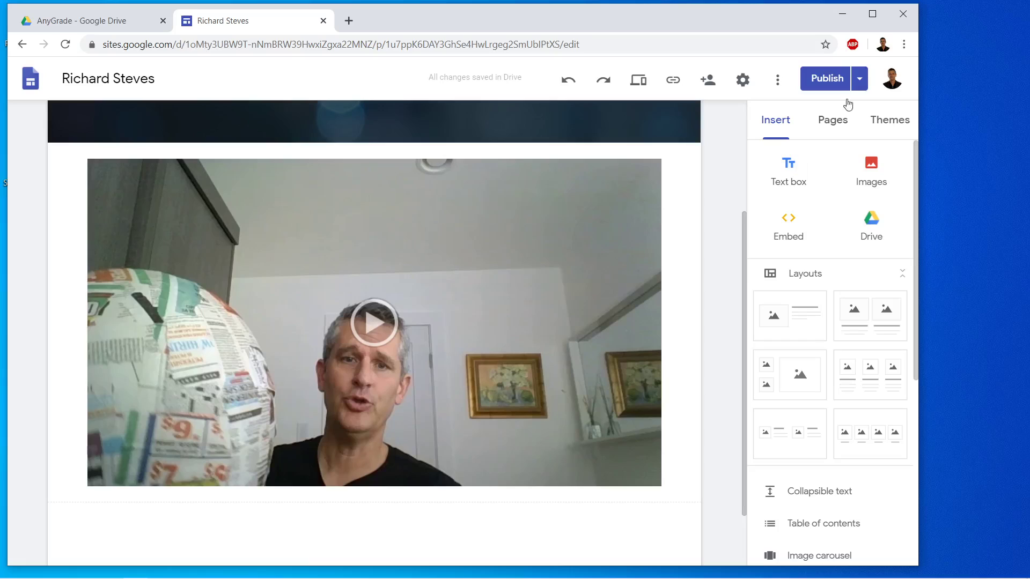
pyautogui.click(859, 78)
pyautogui.click(811, 89)
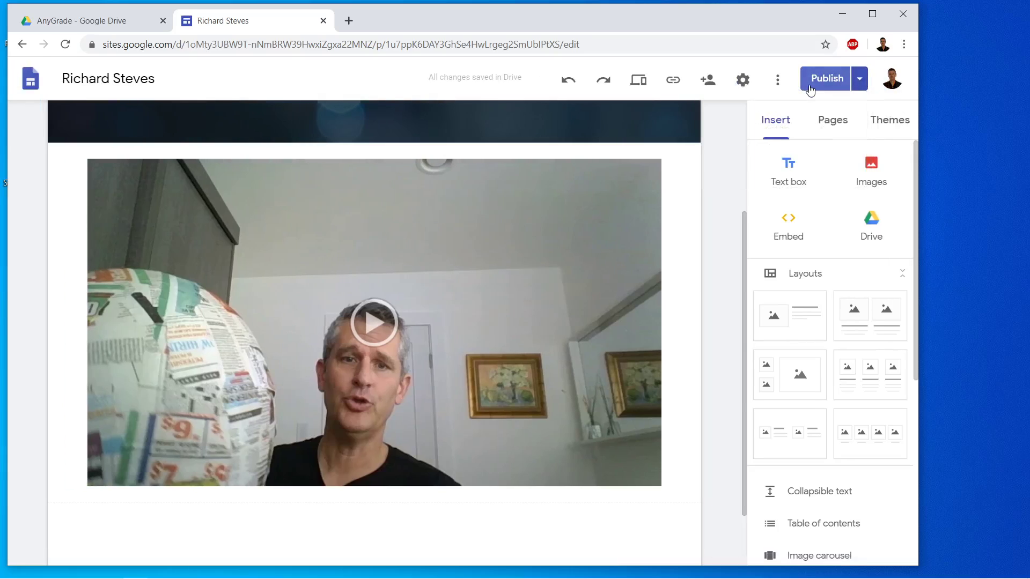
pyautogui.click(828, 77)
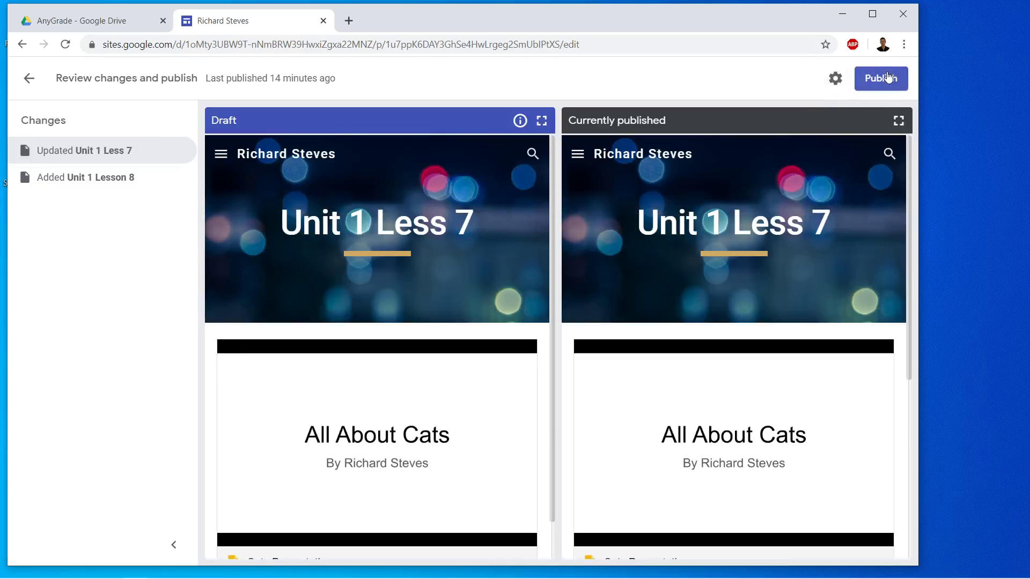
pyautogui.click(888, 78)
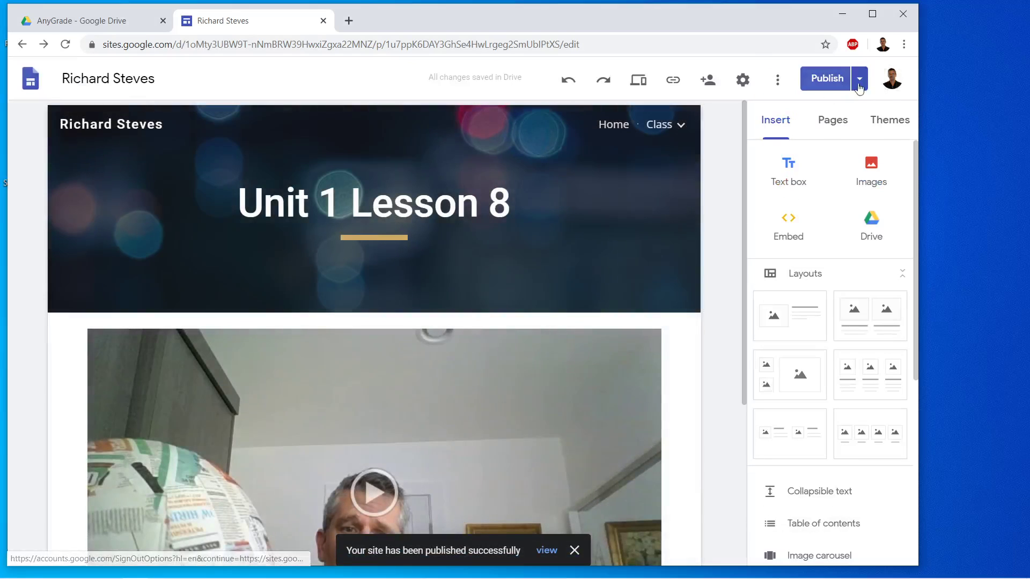
pyautogui.click(865, 81)
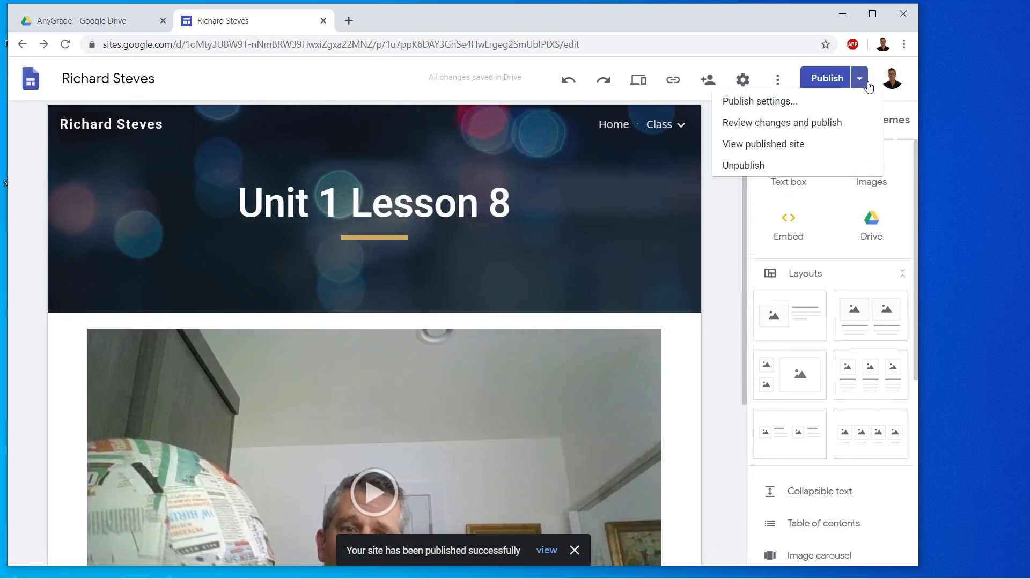
# Open the published site in a new tab, then select the embedded video back in the editor
pyautogui.click(816, 148)
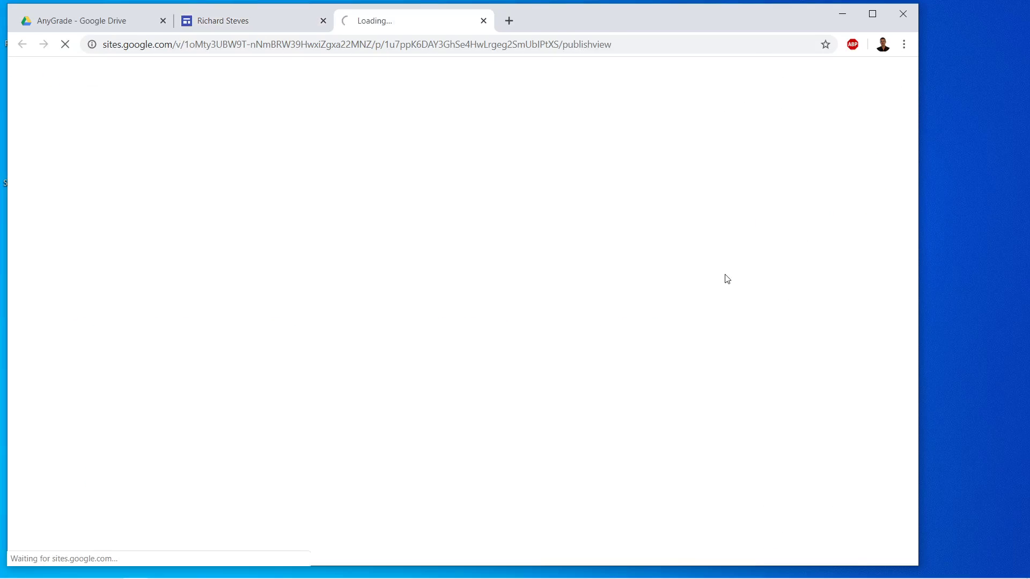
pyautogui.click(222, 21)
pyautogui.click(486, 119)
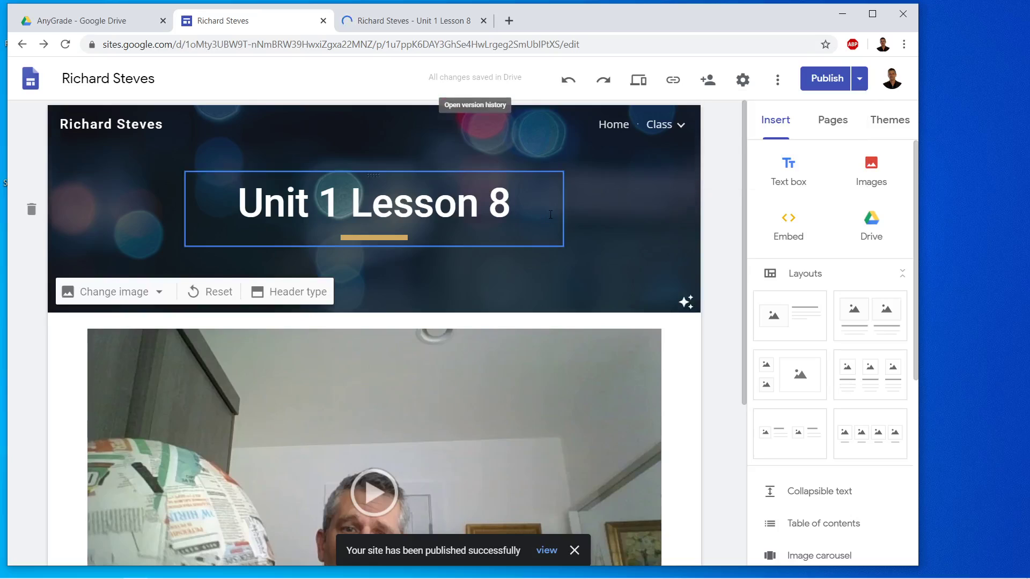
pyautogui.scroll(-5, 551, 214)
pyautogui.click(368, 250)
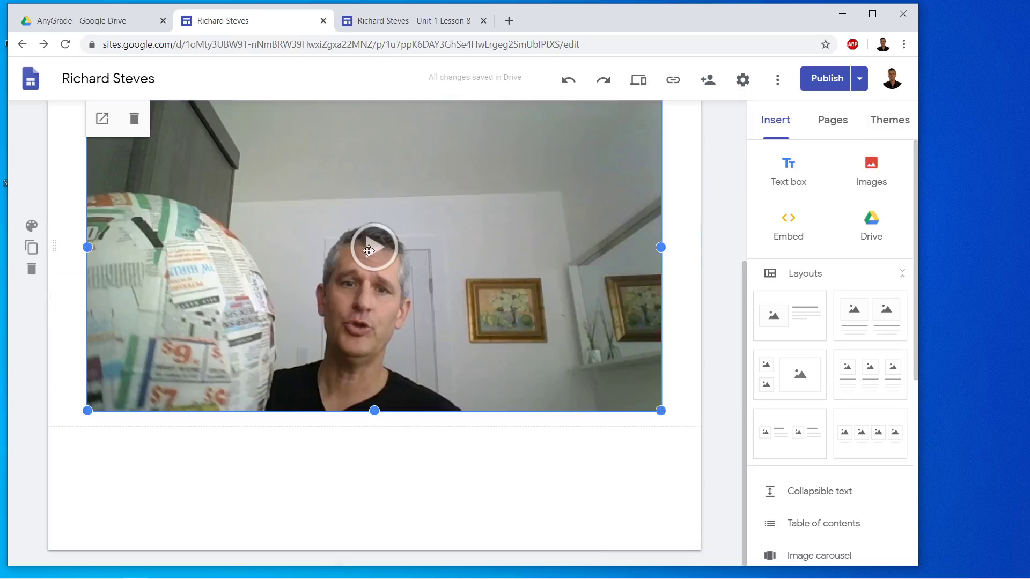
pyautogui.scroll(4, 402, 284)
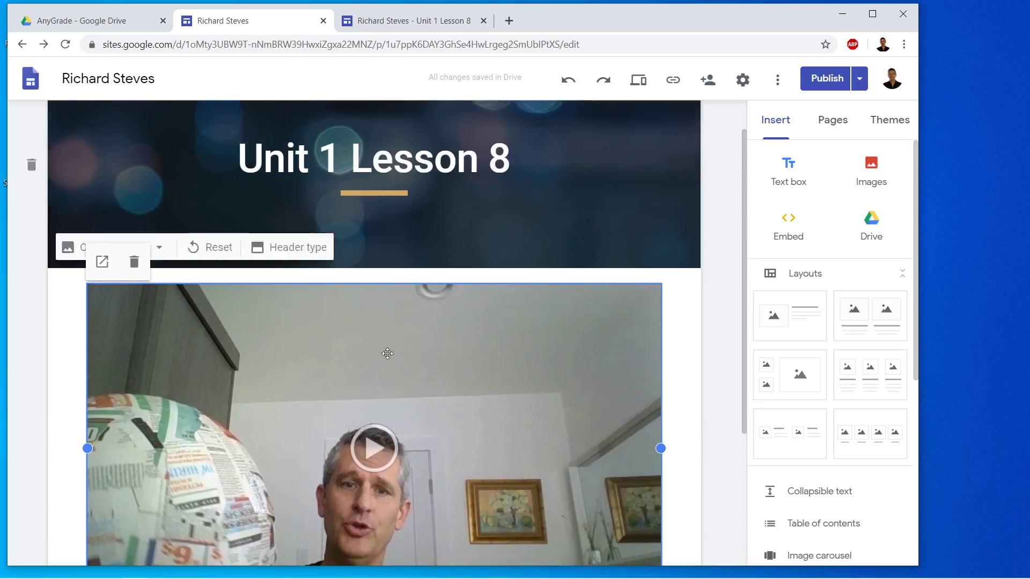
# On the published Unit 1 Lesson 8 tab, maximize the window and play the embedded video
pyautogui.click(408, 21)
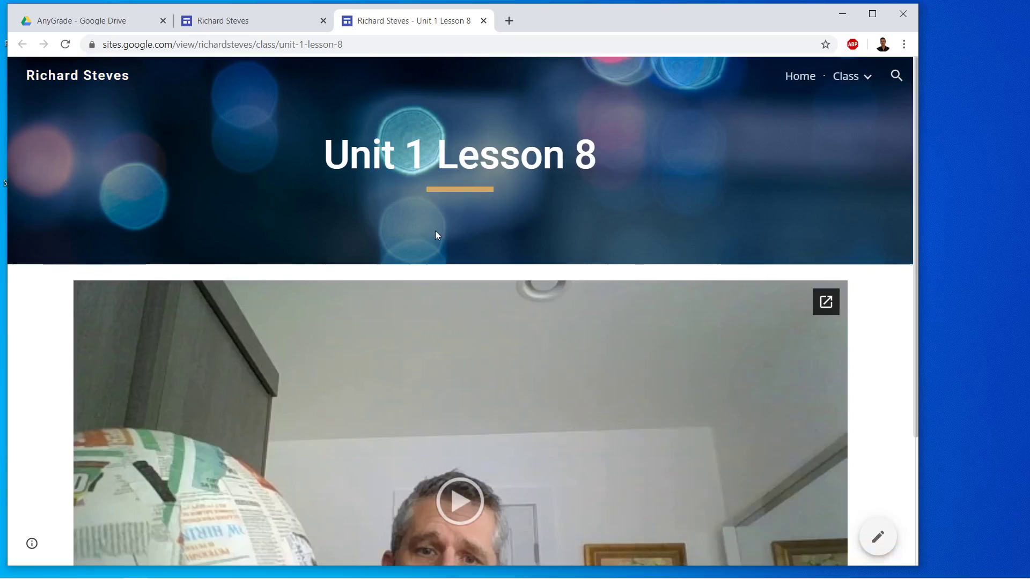
pyautogui.doubleClick(626, 28)
pyautogui.scroll(-3, 594, 215)
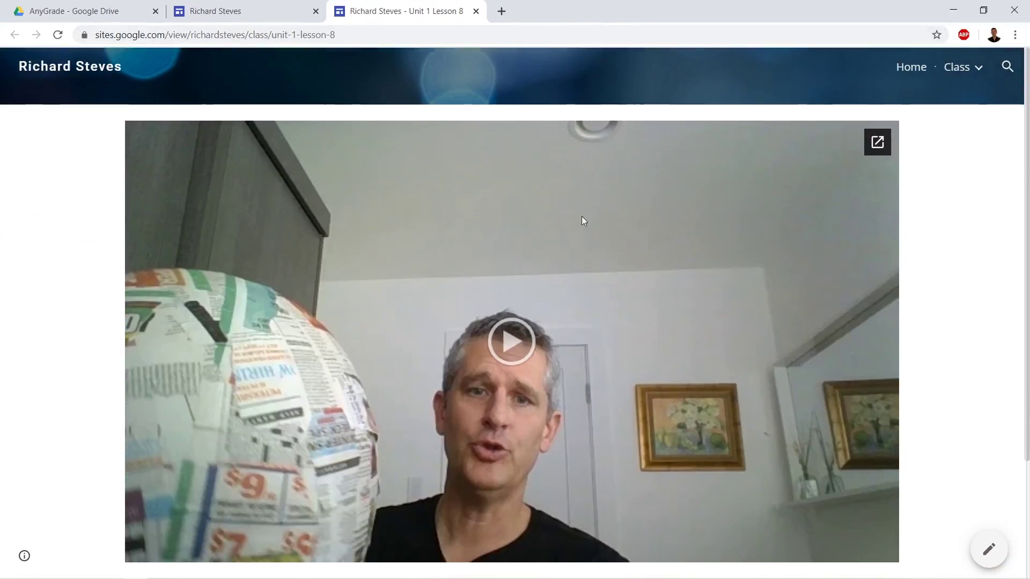
pyautogui.click(706, 322)
pyautogui.scroll(3, 909, 332)
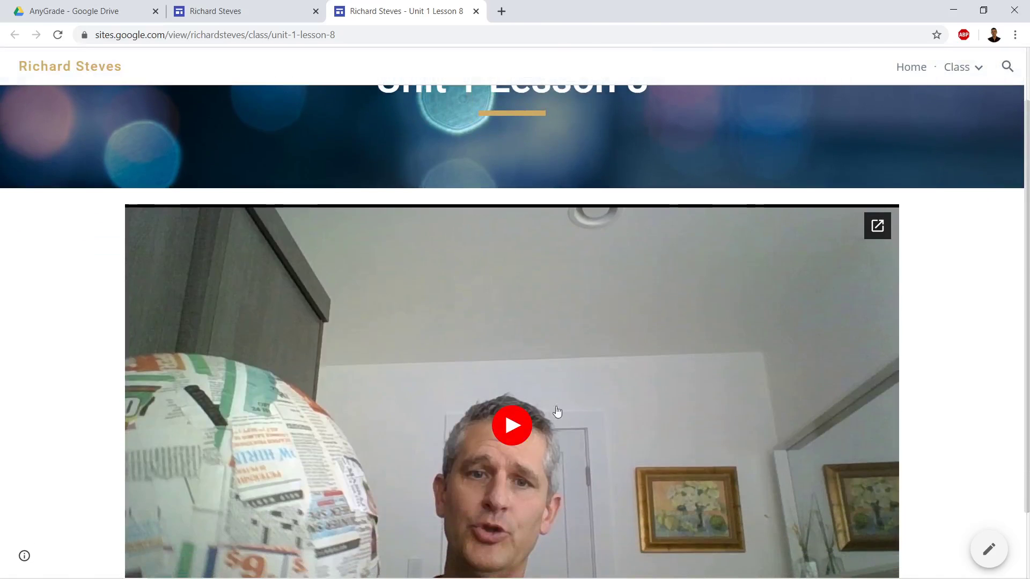
pyautogui.click(528, 414)
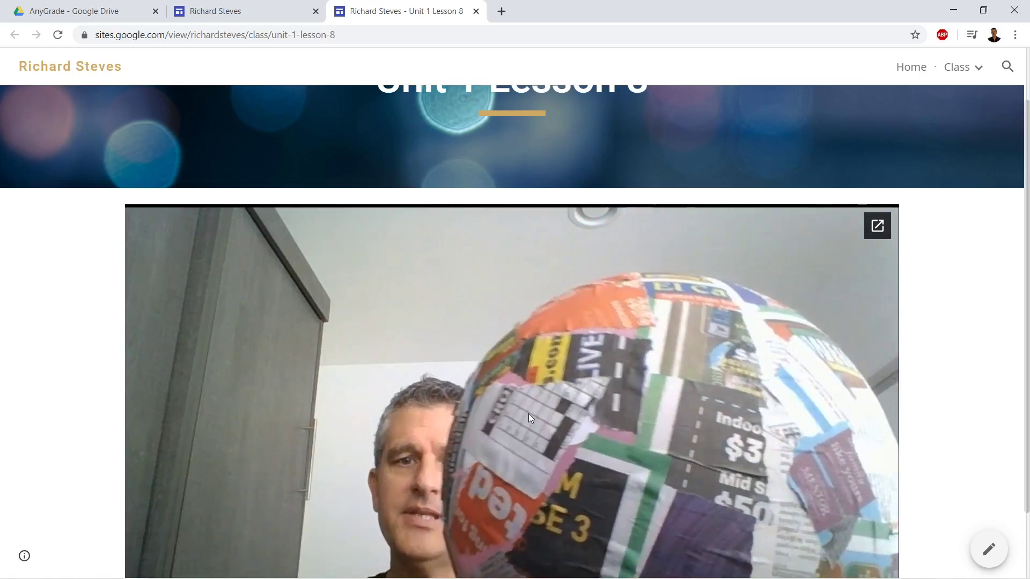
pyautogui.scroll(1, 902, 299)
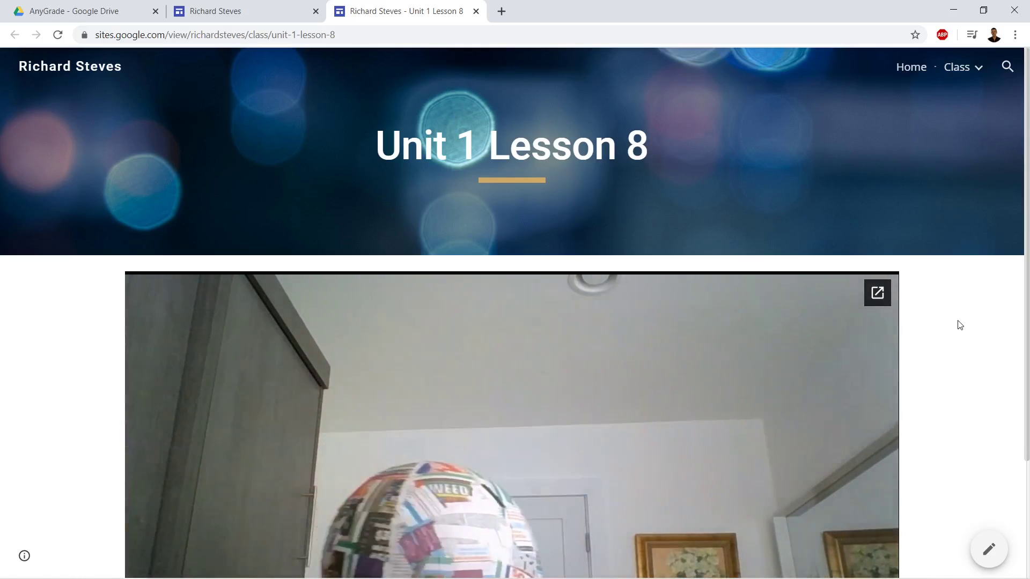
pyautogui.scroll(-2, 1018, 344)
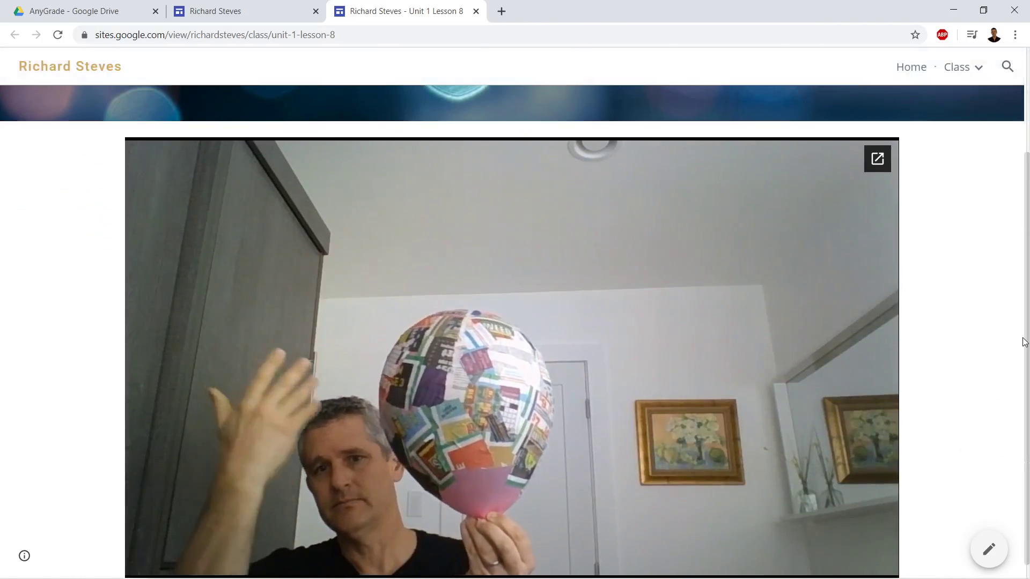
pyautogui.scroll(2, 1022, 341)
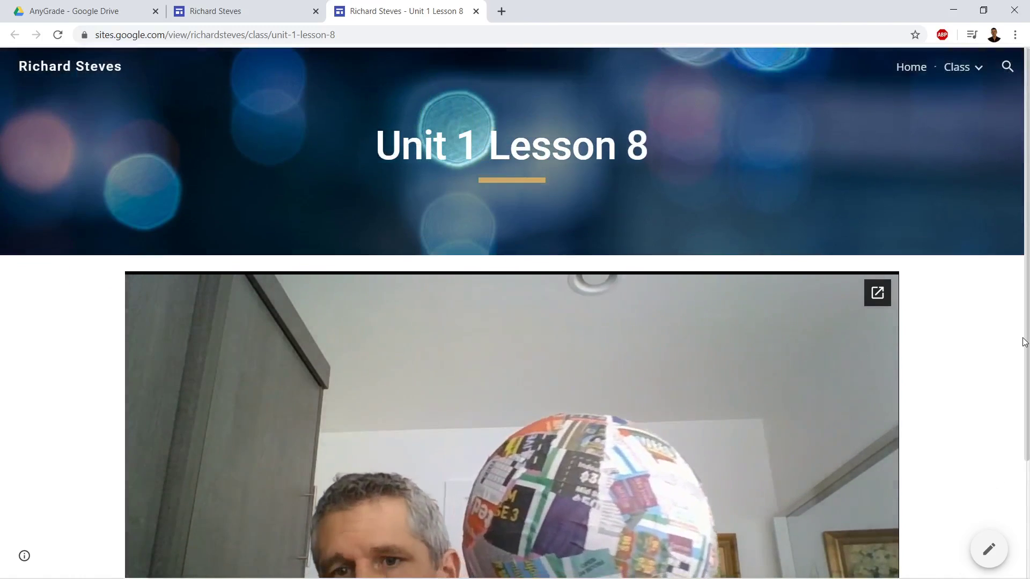